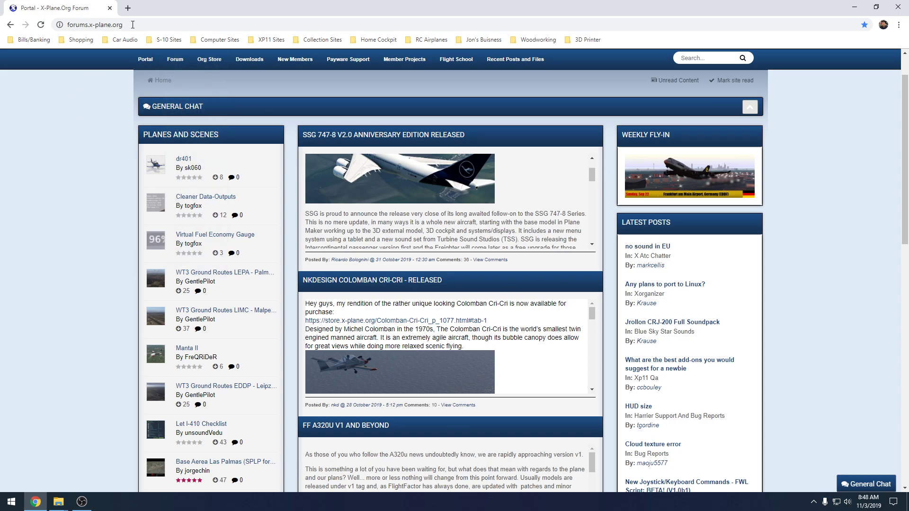
- Open the Airport Environment HD page from the most downloaded files in the forum's Downloads section
left_click(248, 62)
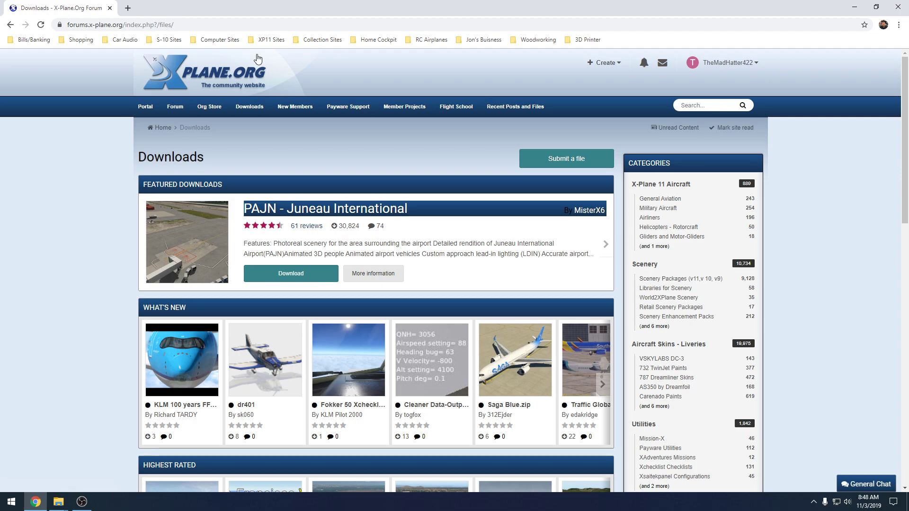
scroll(429, 257, "down", 4)
scroll(429, 257, "down", 2)
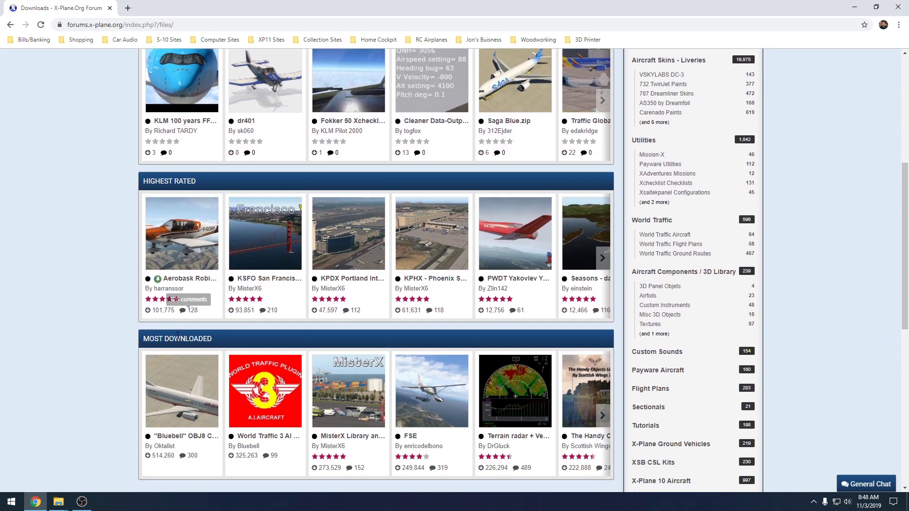
left_click(602, 415)
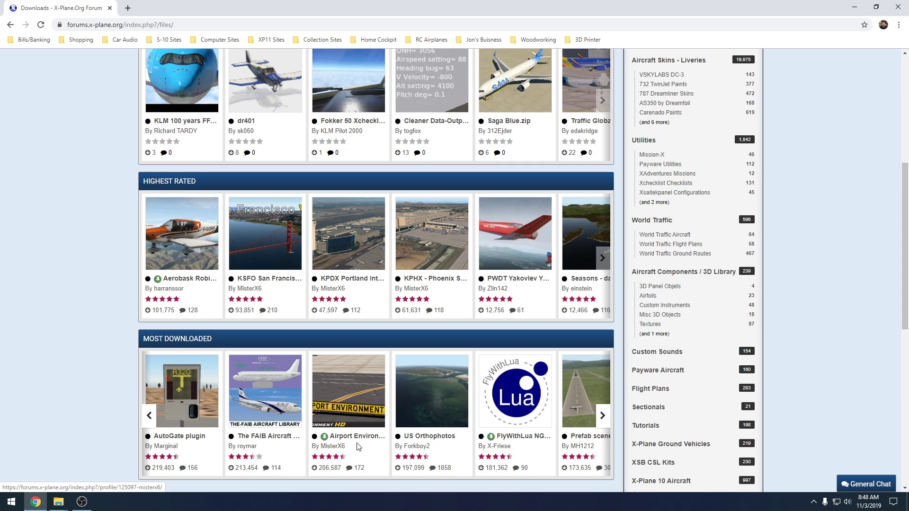
left_click(359, 438)
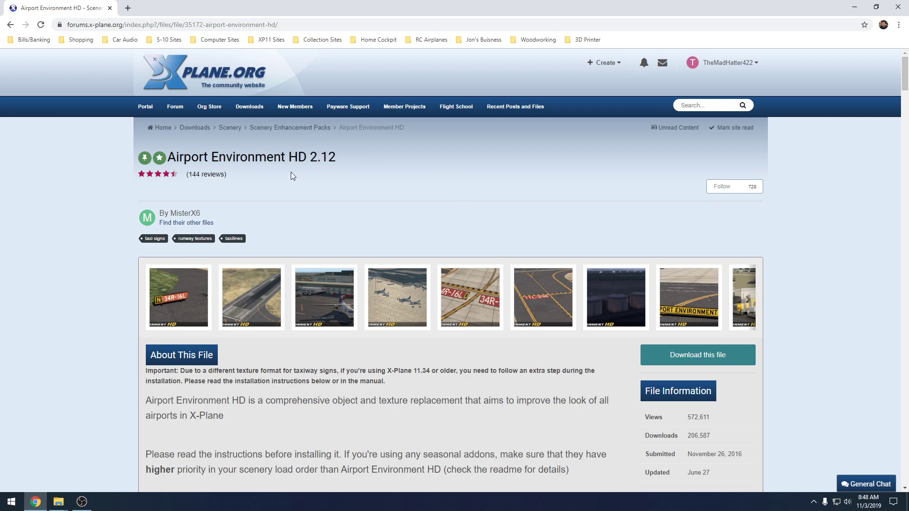
- Look over the Airport Environment HD 2.12 description and features, and download the file
scroll(413, 232, "down", 2)
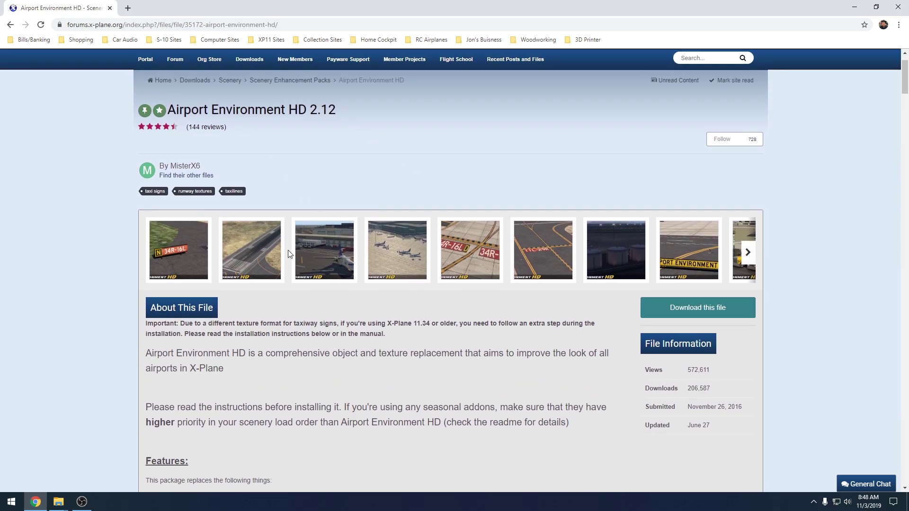
scroll(395, 396, "down", 1)
mouse_move(219, 203)
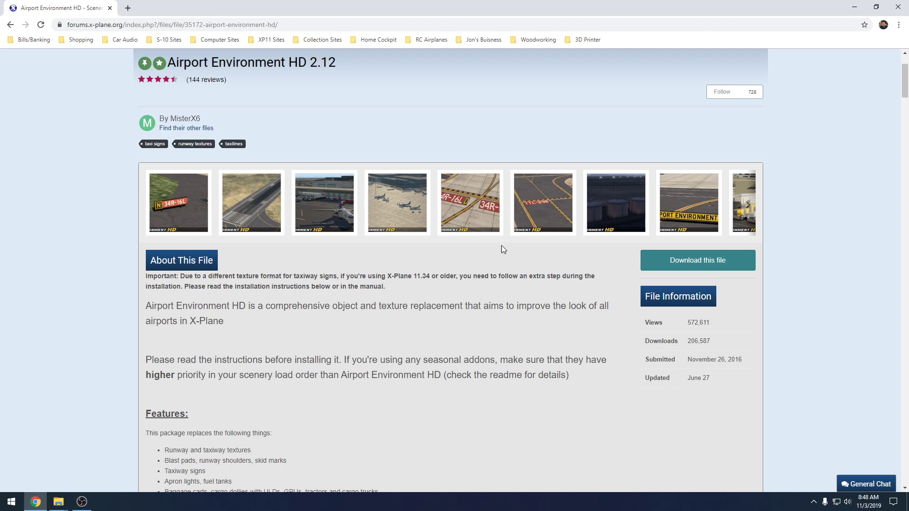
mouse_move(375, 211)
scroll(302, 395, "down", 2)
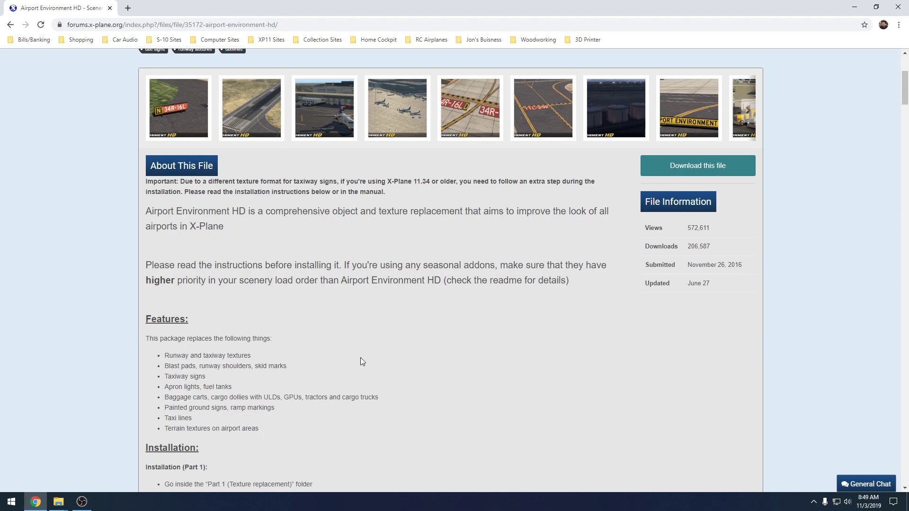
scroll(674, 261, "up", 1)
left_click(727, 213)
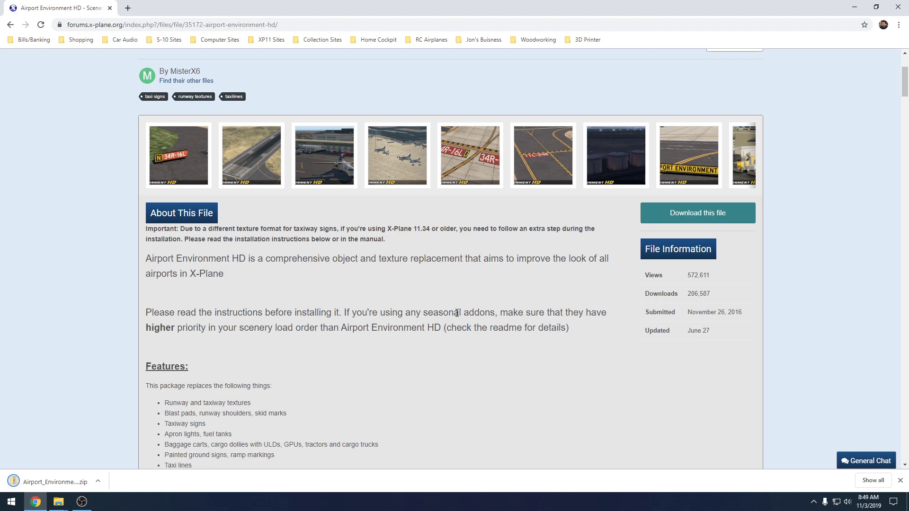
- Read the installation instructions for each part of Airport Environment HD on its download page
scroll(457, 312, "down", 2)
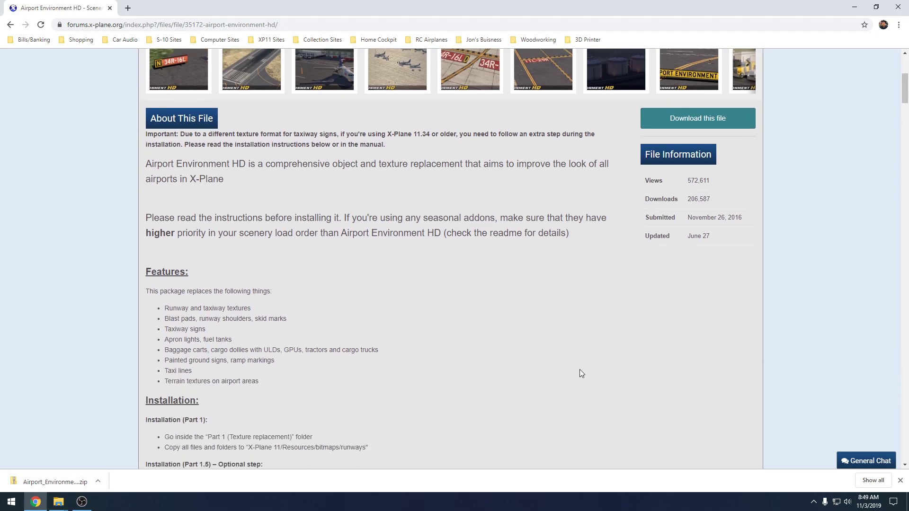
scroll(580, 369, "down", 4)
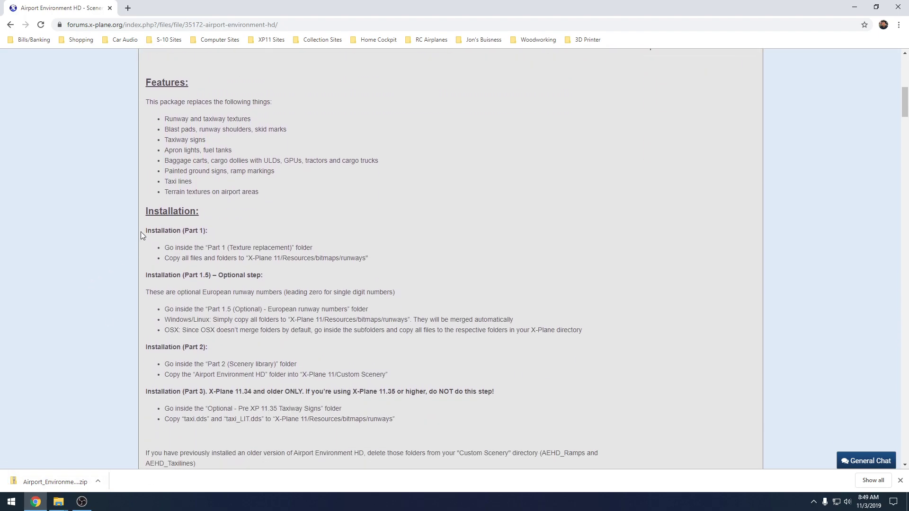
left_click_drag(147, 212, 549, 428)
left_click_drag(372, 415, 367, 200)
- Switch from the browser to File Explorer and arrange the X-Plane 11 and Downloads folder windows side by side
left_click(855, 7)
left_click(63, 505)
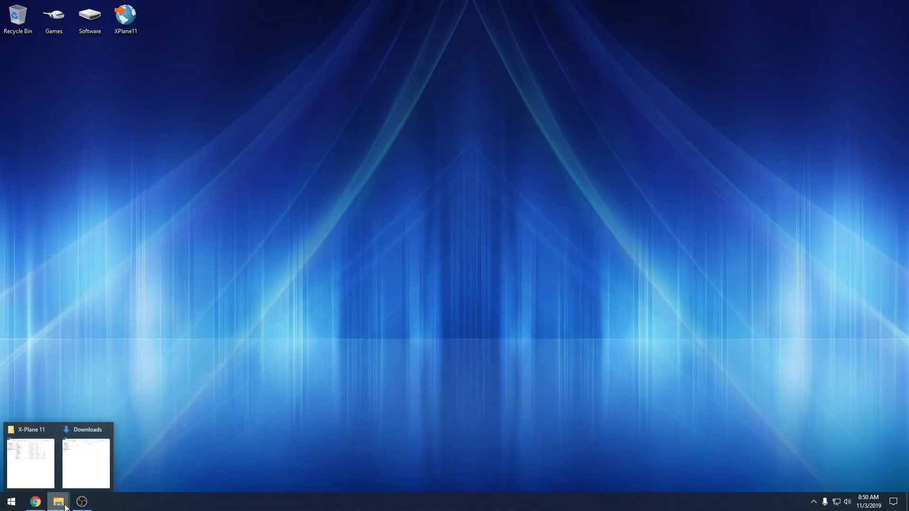
left_click(36, 459)
left_click(59, 508)
left_click(88, 462)
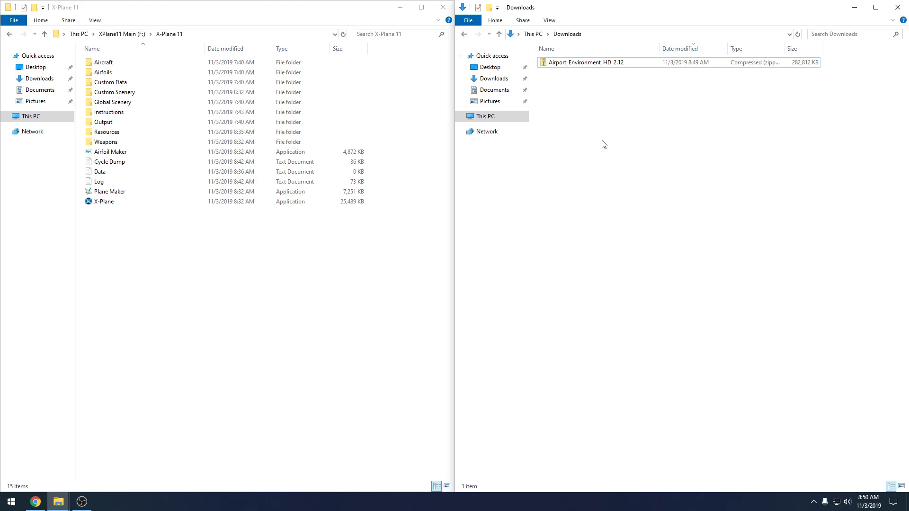
left_click(583, 62)
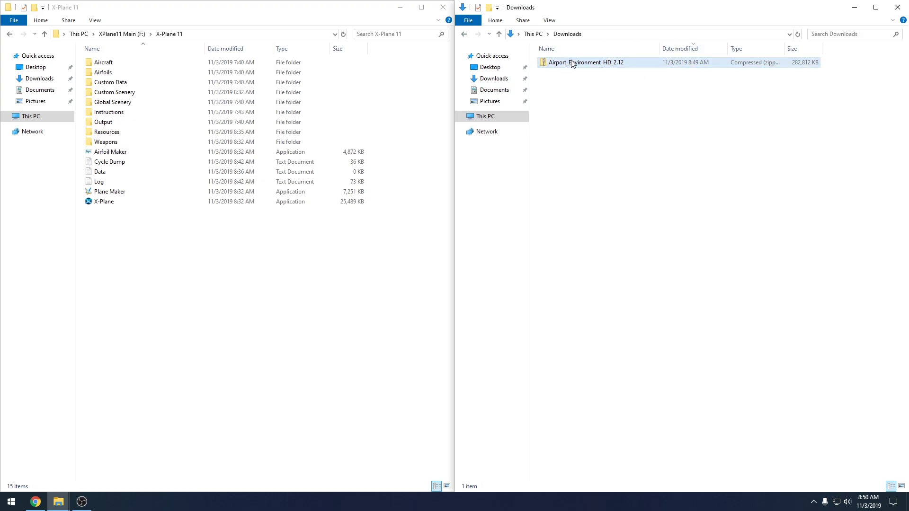
left_click_drag(159, 11, 211, 141)
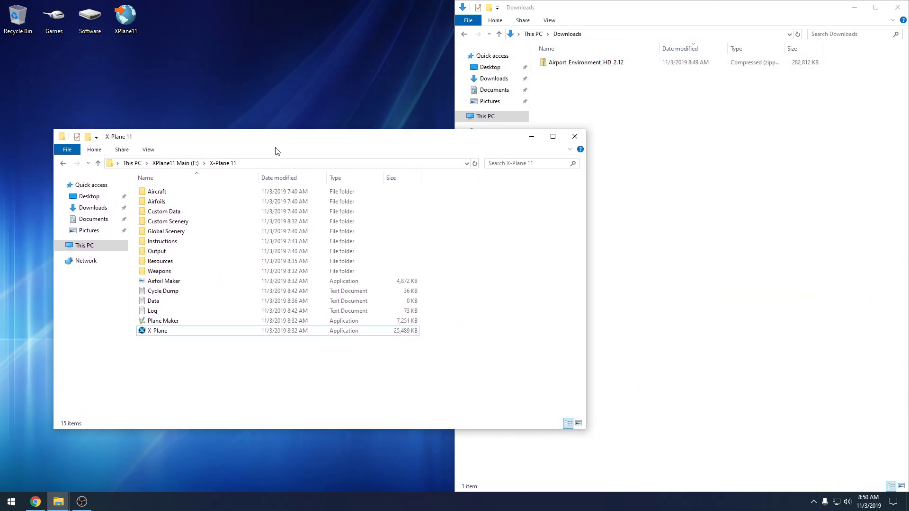
left_click_drag(284, 138, 0, 122)
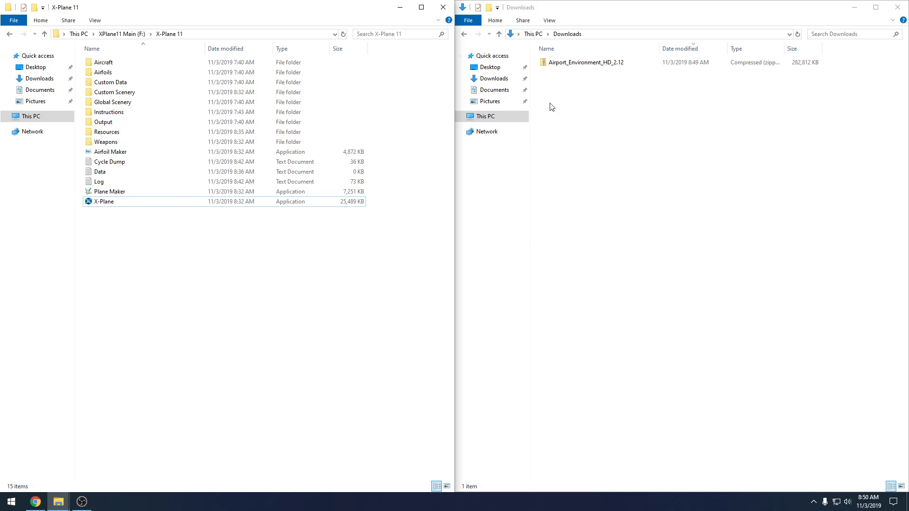
- Extract the Airport_Environment_HD_2.12 zip file in Downloads and open the extracted folder
left_click(571, 67)
right_click(571, 67)
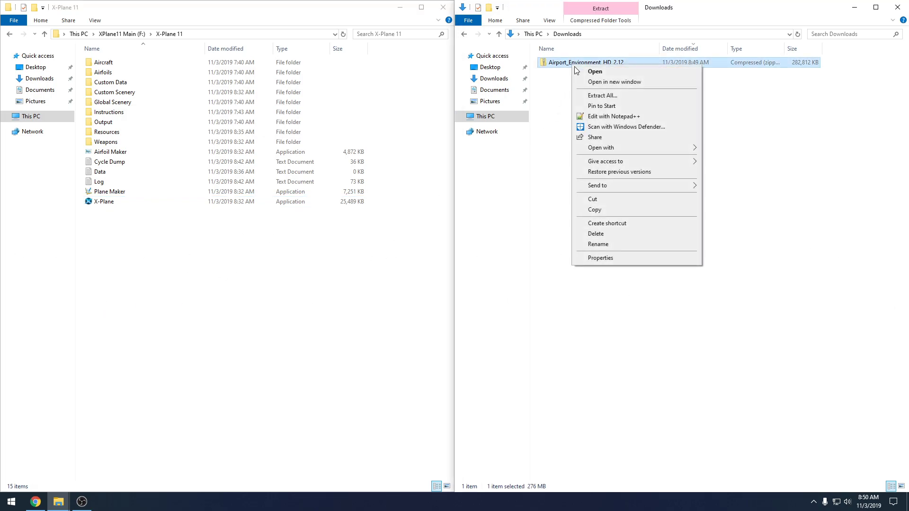
left_click(599, 95)
left_click(540, 342)
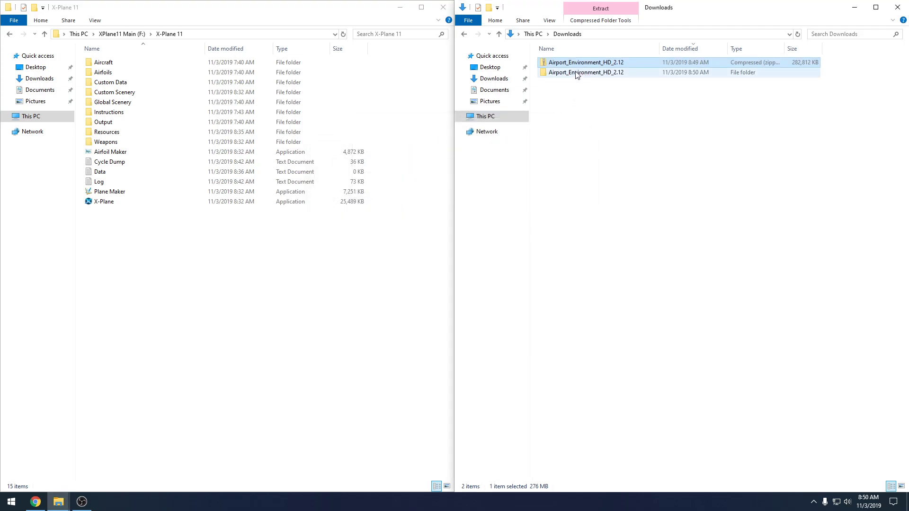
double_click(579, 74)
left_click_drag(672, 168, 556, 60)
left_click(658, 184)
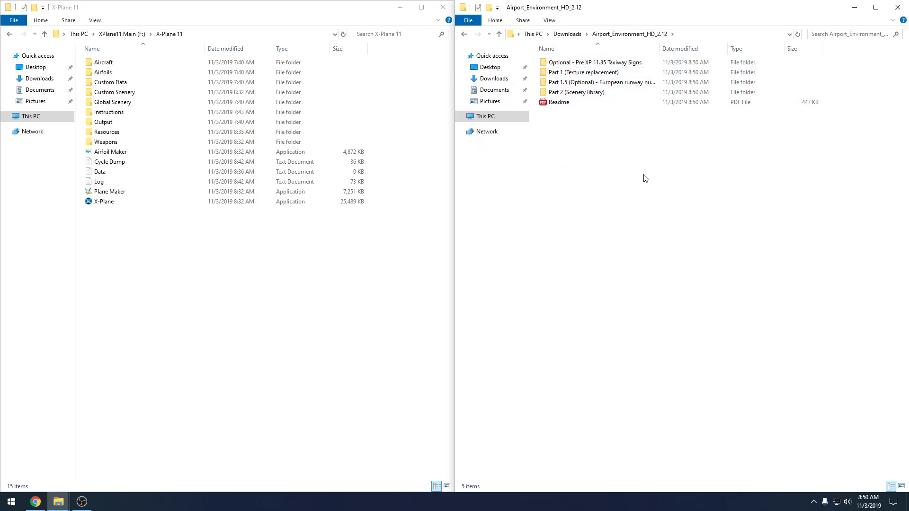
- Delete the "Optional - Pre XP 11.35 Taxiway Signs" folder from the extracted package
left_click(601, 65)
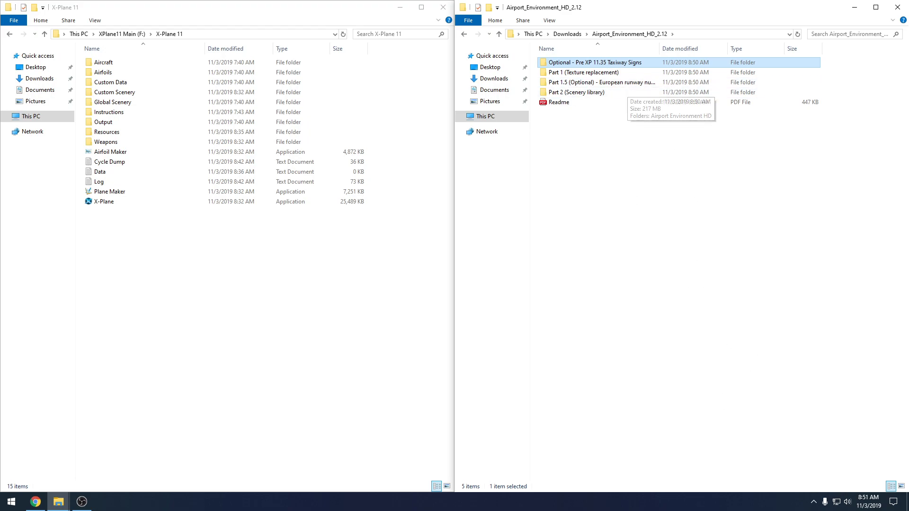
mouse_move(863, 508)
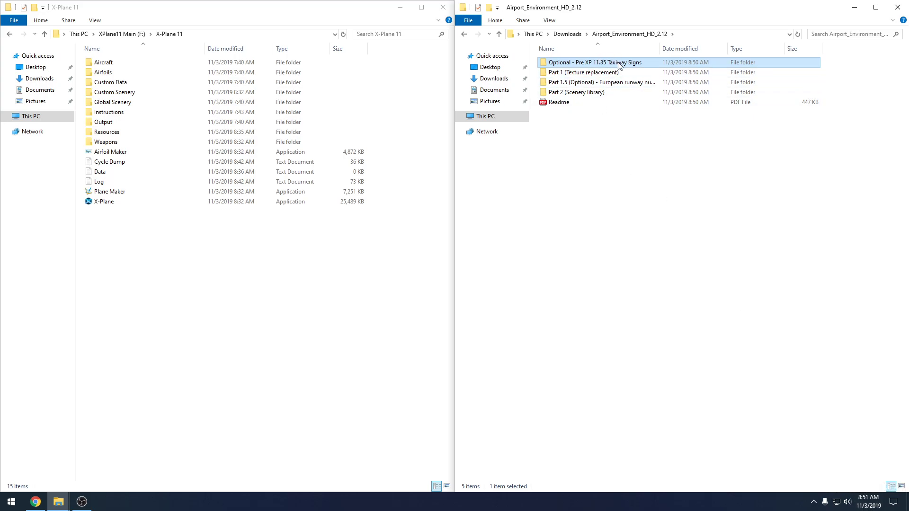
key("Delete")
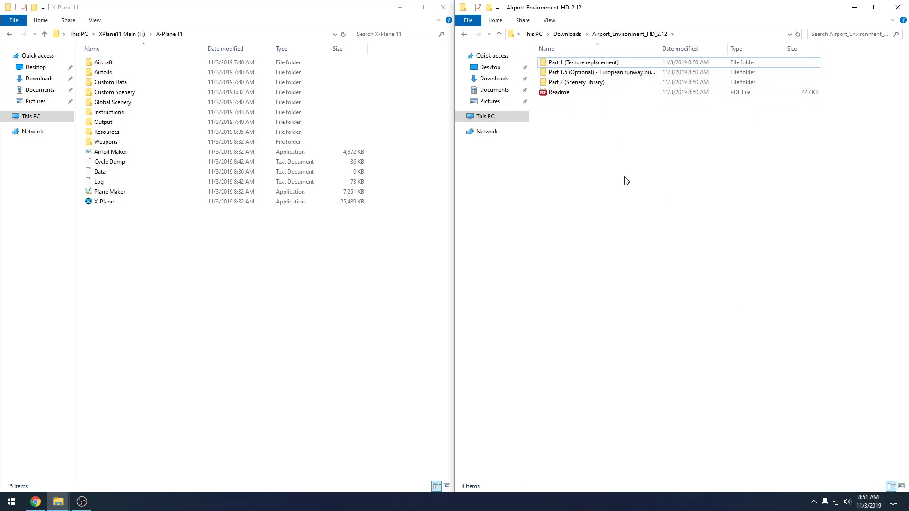
- Open the package's Readme PDF, examine its installation, scenery load order and feature sections, and close it
double_click(578, 96)
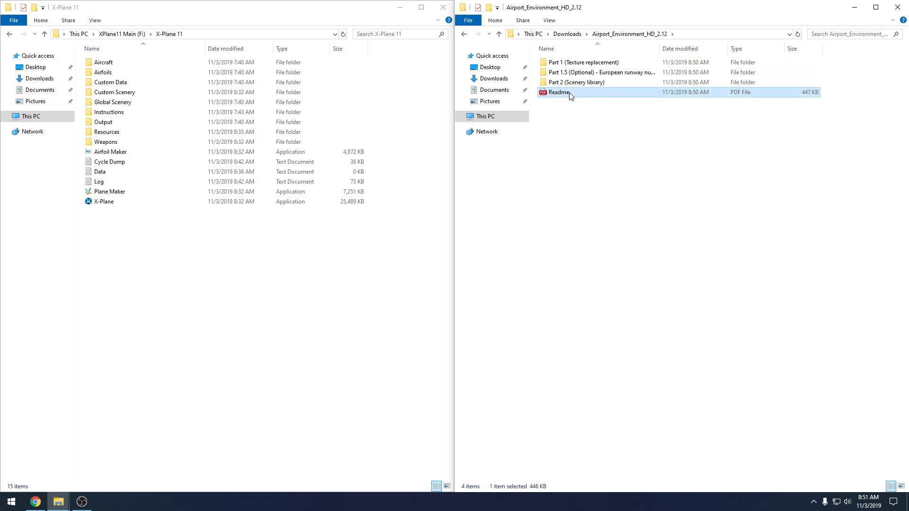
scroll(420, 240, "down", 8)
scroll(421, 243, "down", 5)
scroll(422, 244, "up", 12)
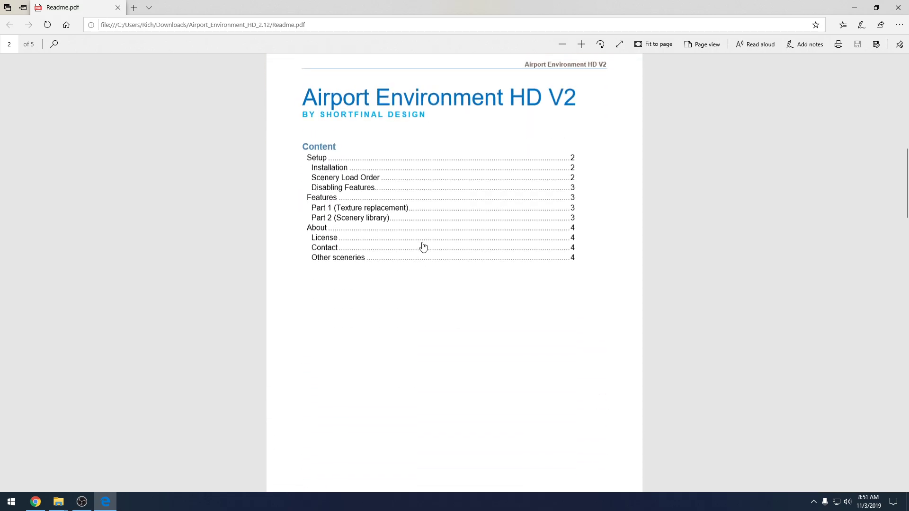
scroll(426, 247, "down", 5)
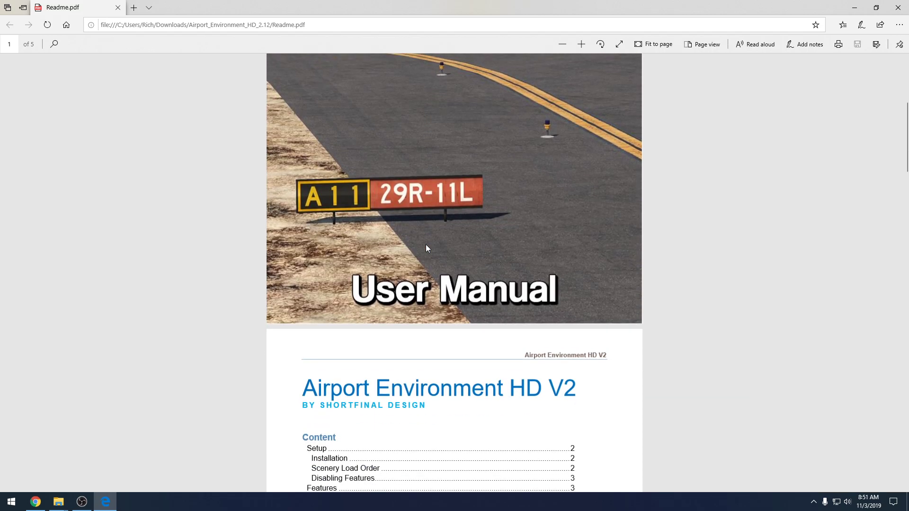
scroll(491, 254, "down", 10)
scroll(421, 253, "down", 15)
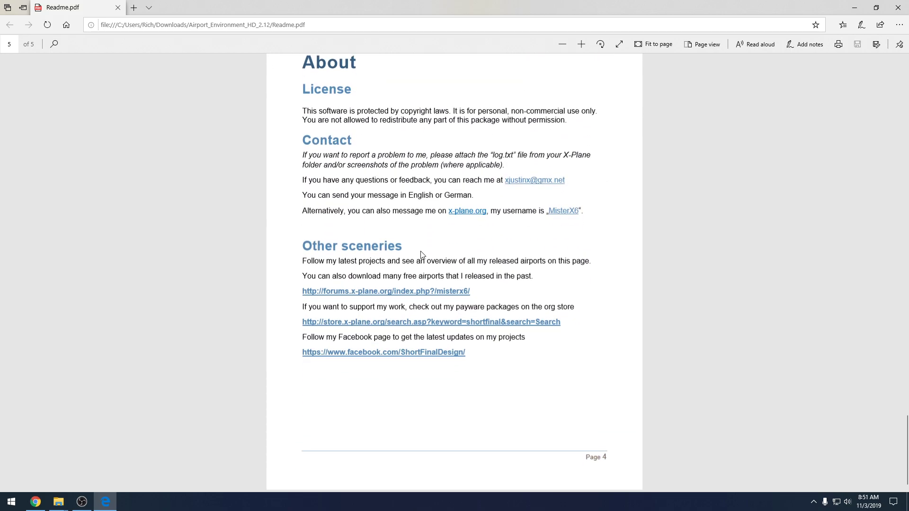
scroll(421, 249, "up", 15)
scroll(422, 251, "up", 5)
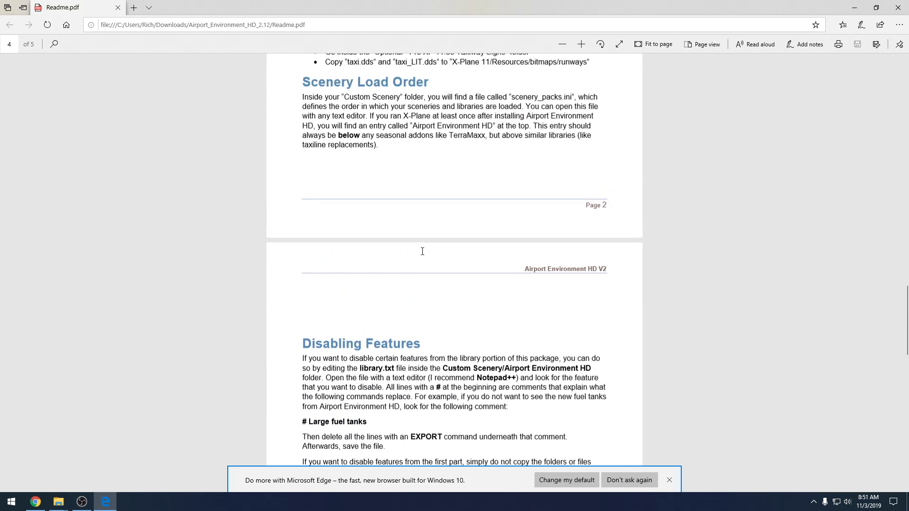
scroll(417, 329, "down", 7)
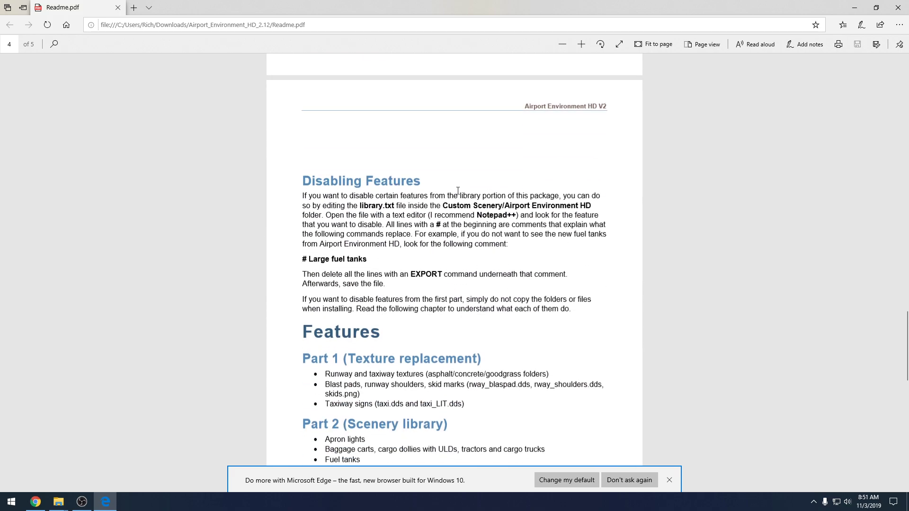
scroll(537, 264, "up", 6)
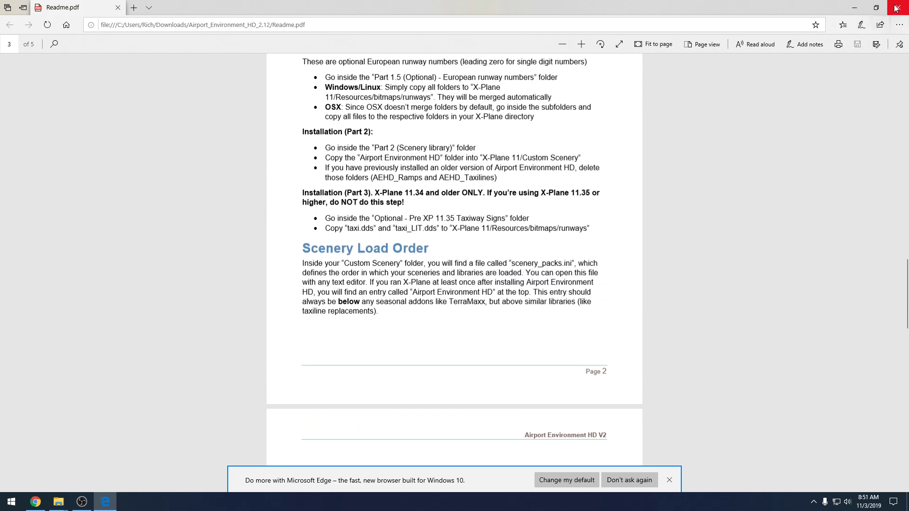
left_click(895, 8)
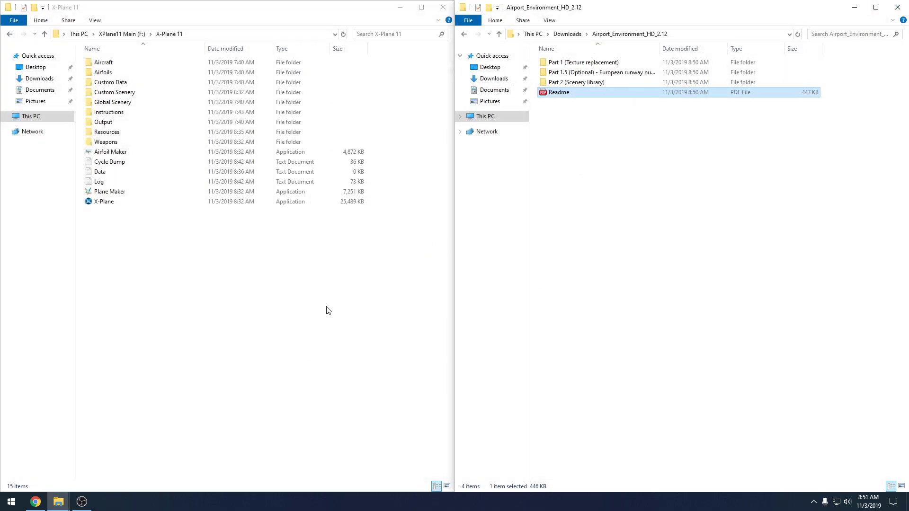
- Browse the X-Plane 11 folder to Resources/bitmaps and select the runways folder
left_click(329, 309)
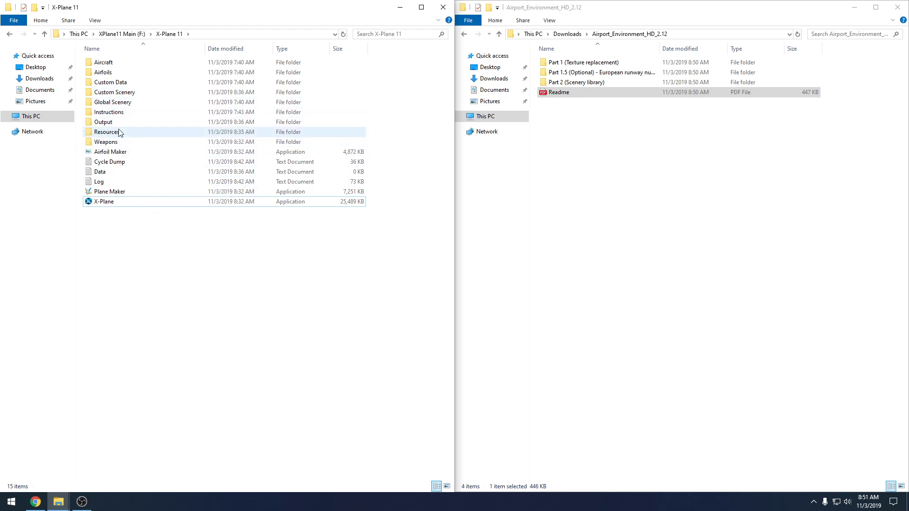
left_click(133, 94)
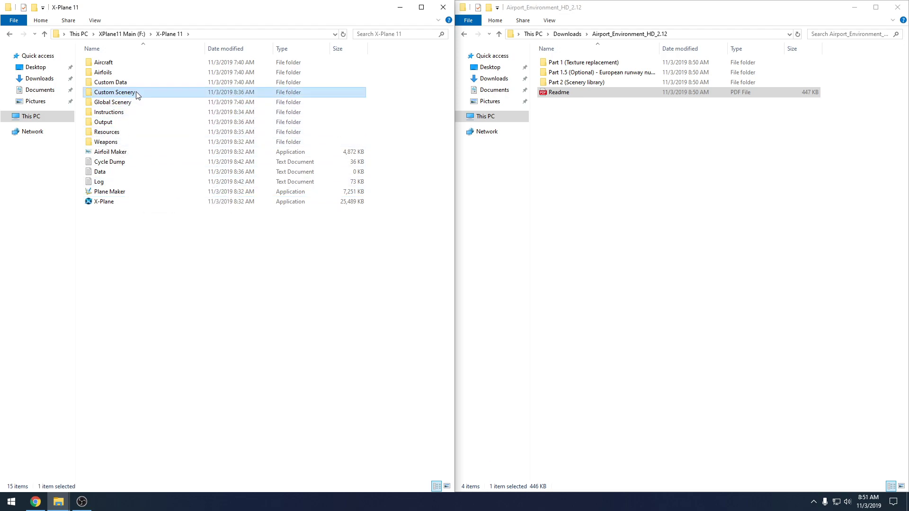
left_click(127, 132)
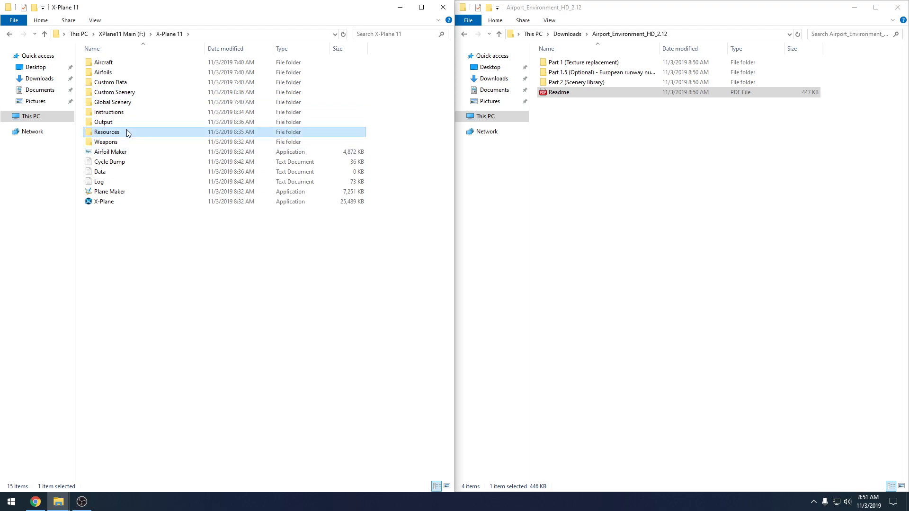
double_click(155, 137)
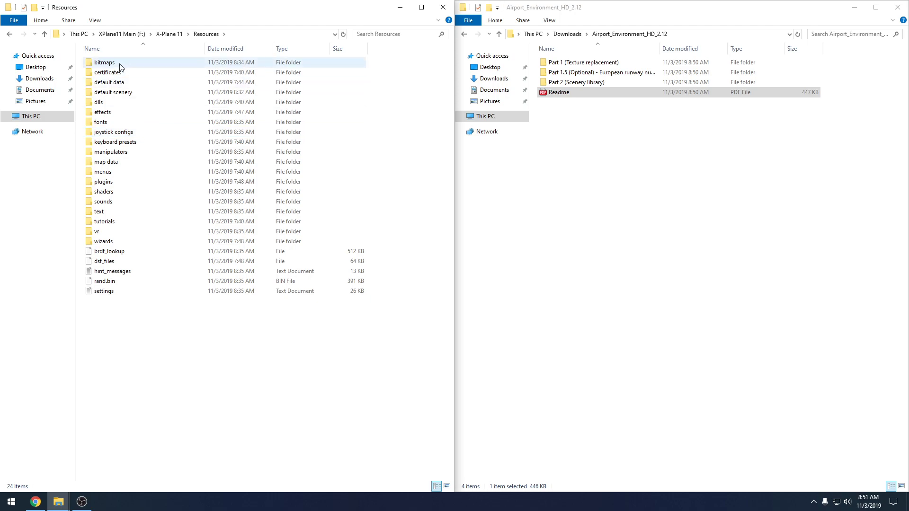
double_click(105, 63)
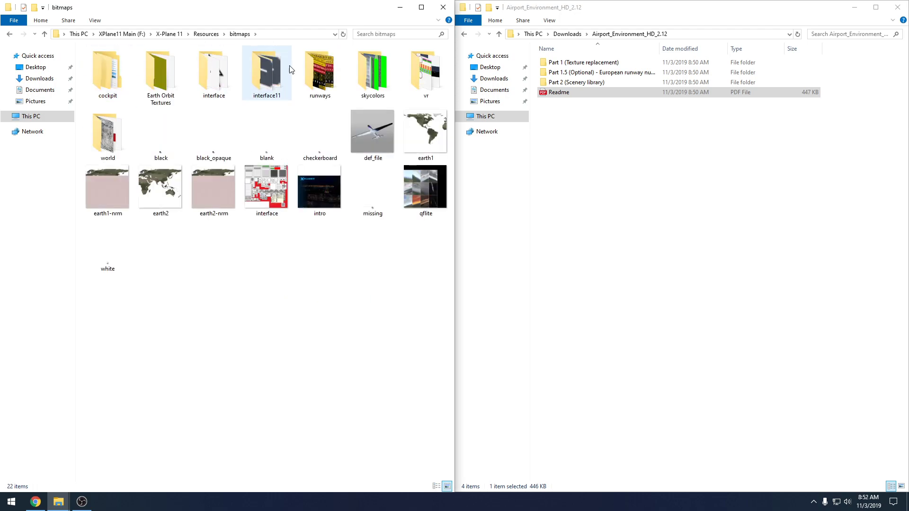
left_click(319, 70)
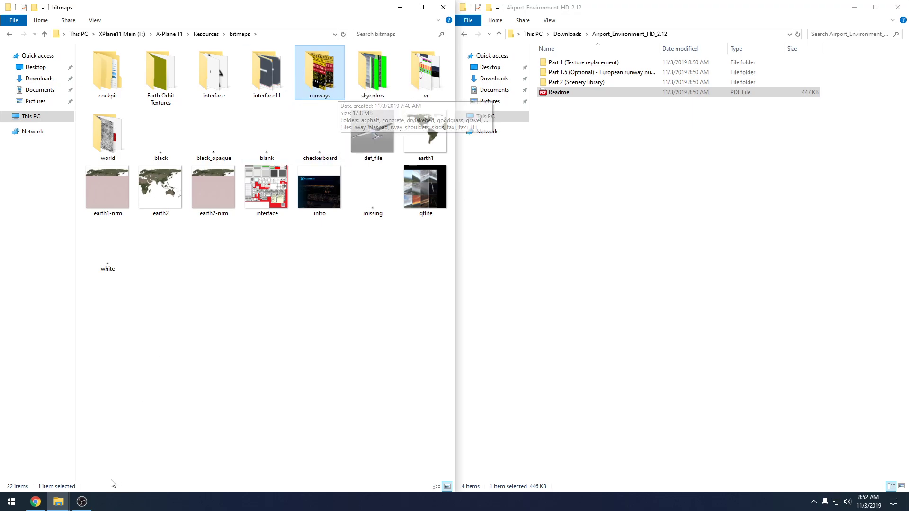
- Open a new File Explorer window and browse the E: drive to XPlane11 Files/Backup Files
right_click(61, 501)
left_click(70, 455)
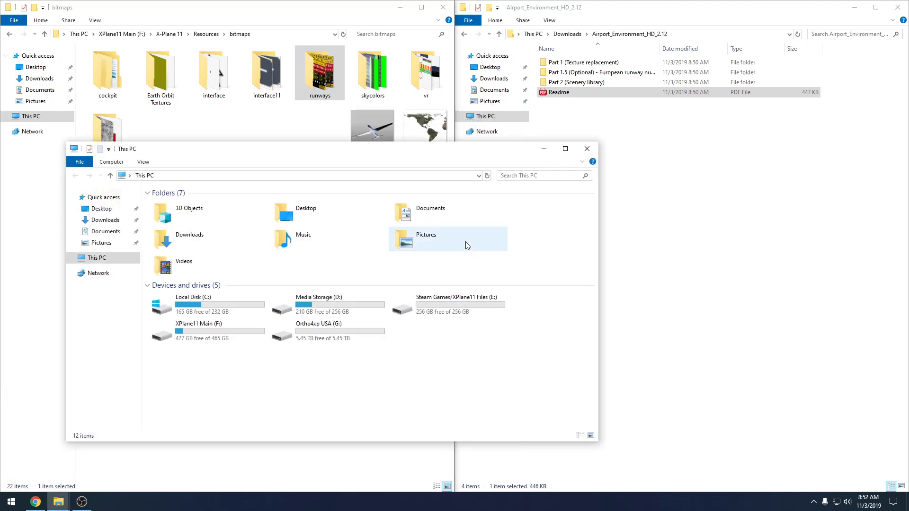
double_click(442, 255)
double_click(230, 205)
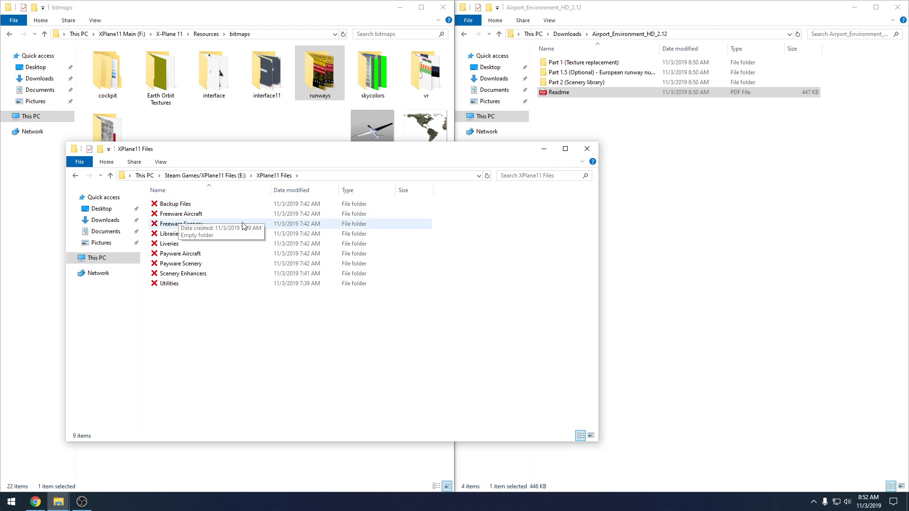
double_click(191, 205)
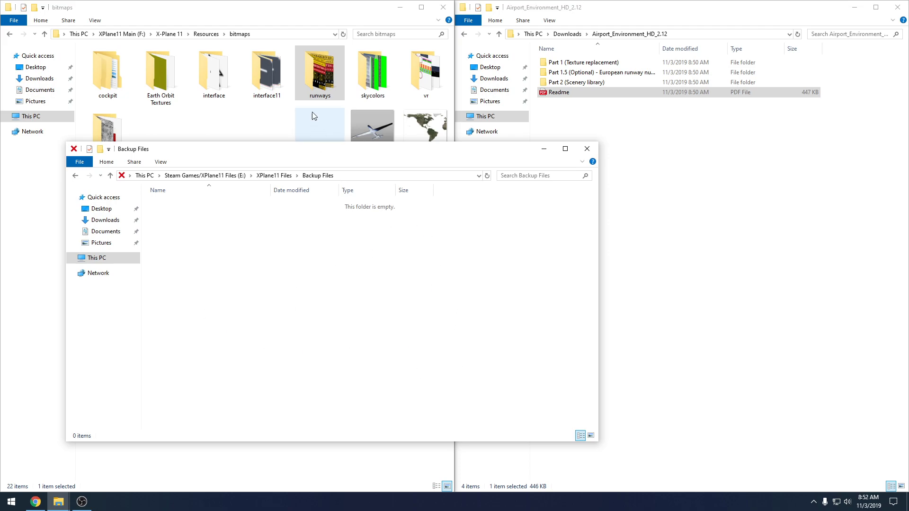
- Back up the runways folder from Resources/bitmaps by copying it into Backup Files, and close the backup window
right_click(322, 74)
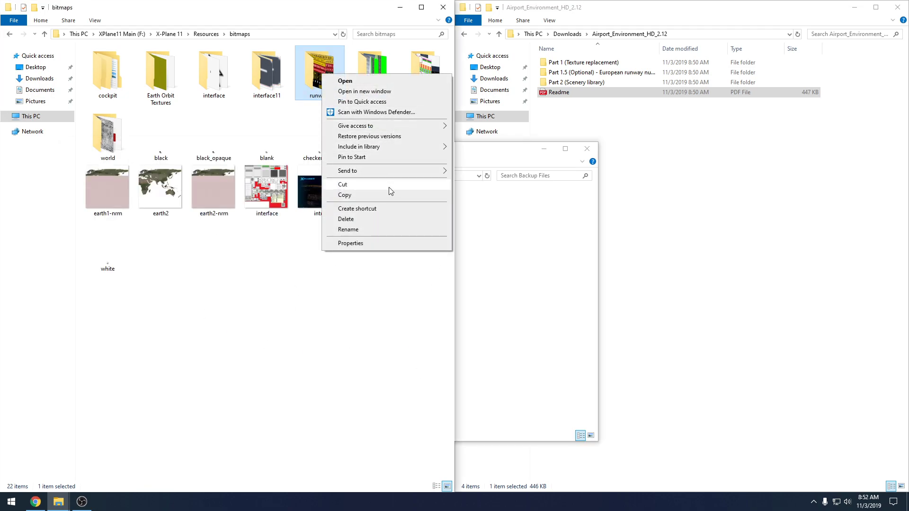
left_click(391, 196)
left_click(552, 286)
right_click(276, 235)
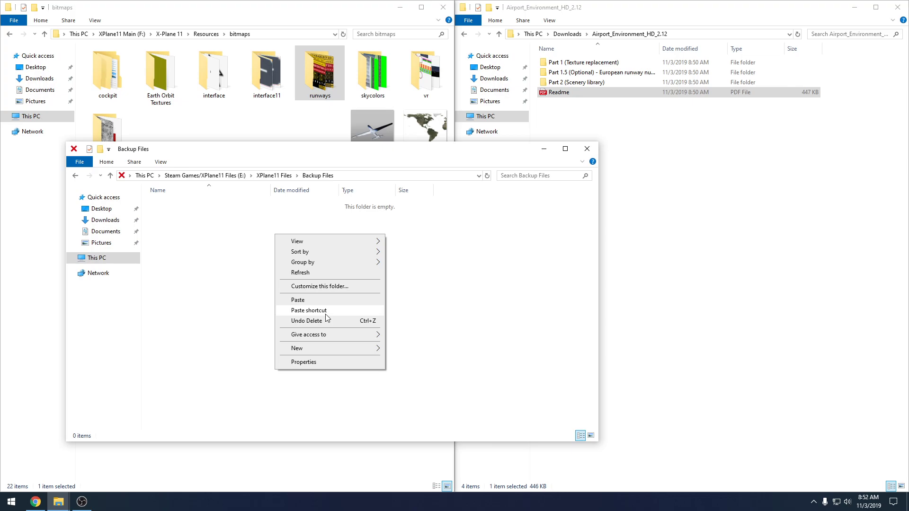
left_click(299, 300)
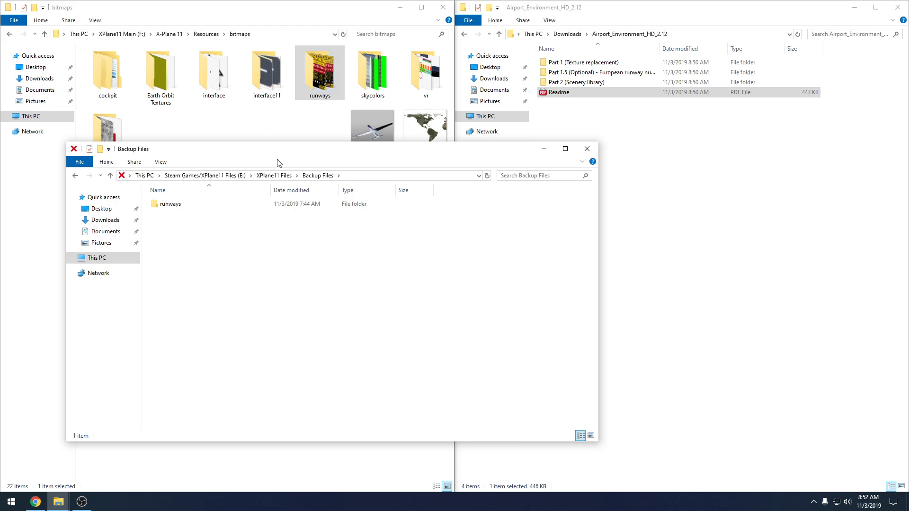
left_click_drag(286, 153, 374, 182)
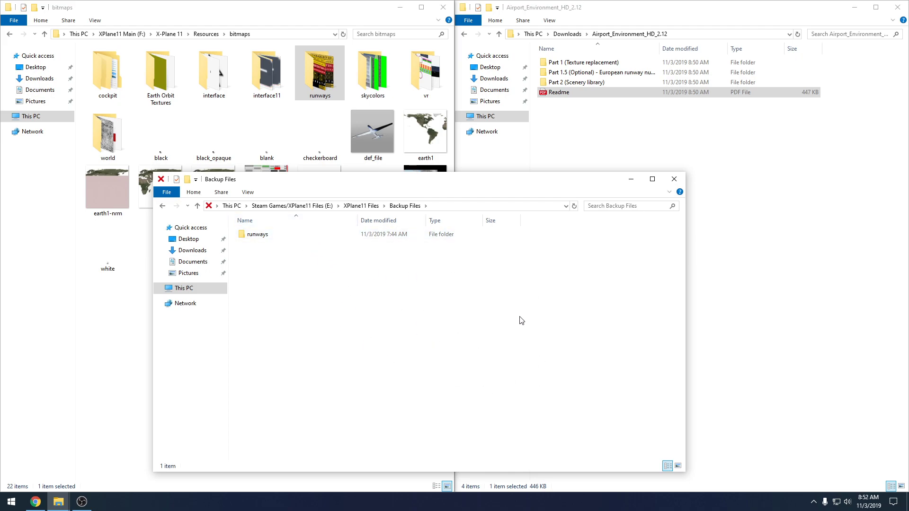
left_click(681, 180)
- Copy all contents of the package's "Part 1 (Texture replacement)" folder into X-Plane 11's Resources/bitmaps/runways folder, replacing the existing files
left_click(657, 347)
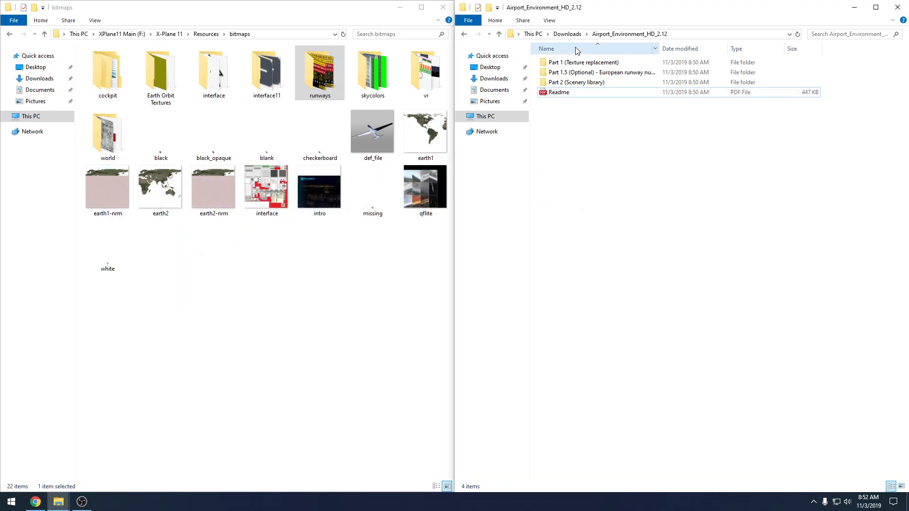
left_click(606, 63)
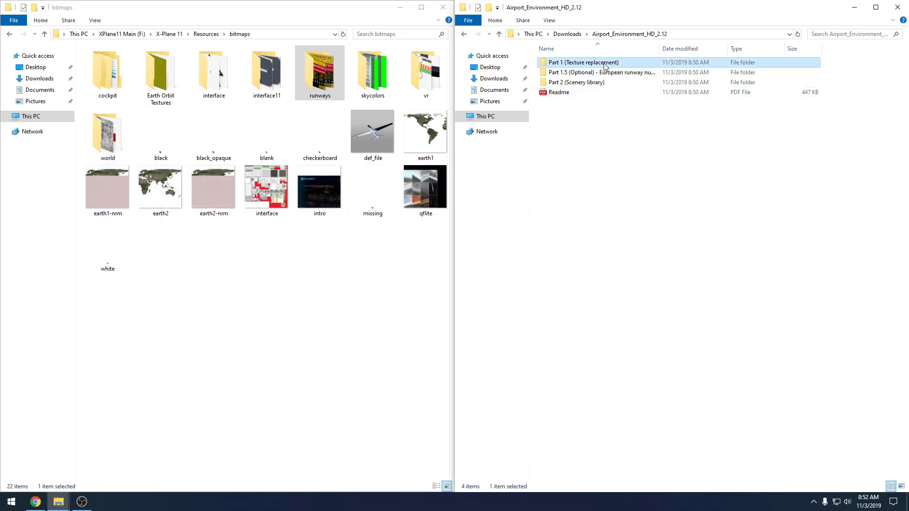
double_click(604, 64)
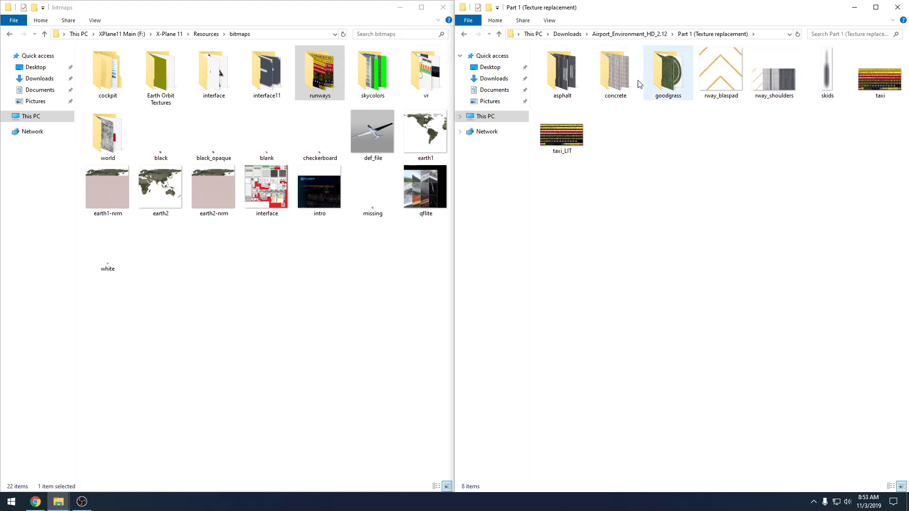
double_click(325, 82)
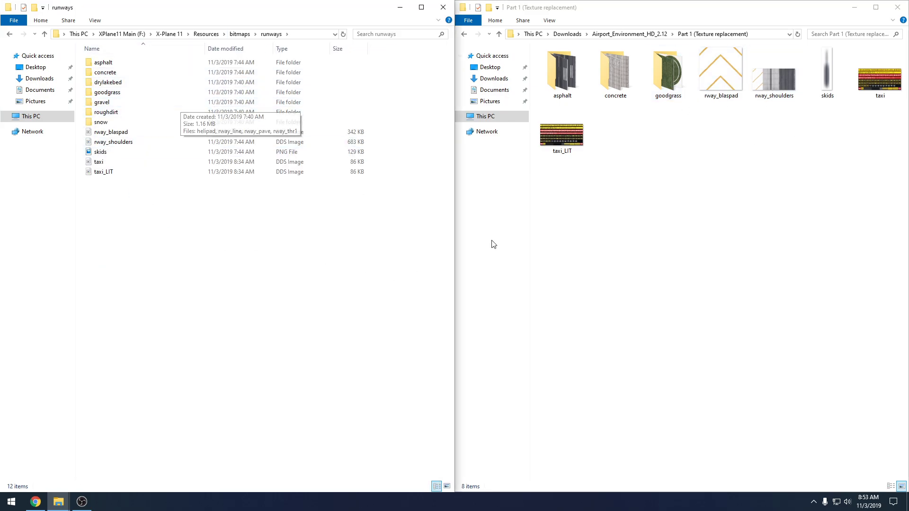
left_click_drag(883, 150, 257, 250)
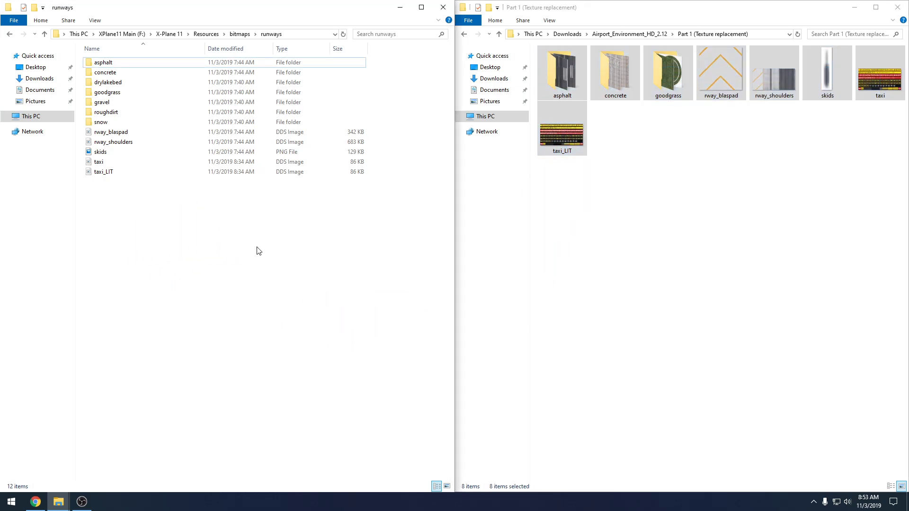
left_click(440, 176)
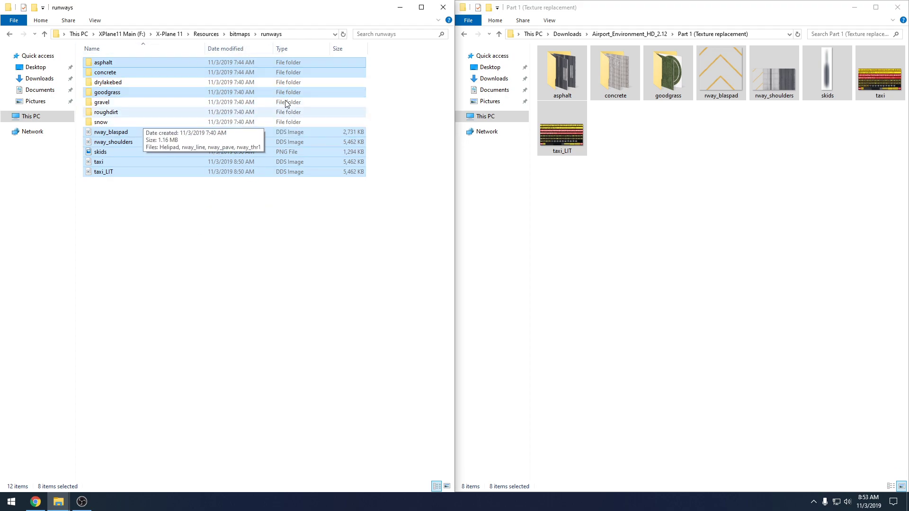
- Delete the "Part 1 (Texture replacement)" folder from the extracted package and clear the selection in runways
left_click(464, 34)
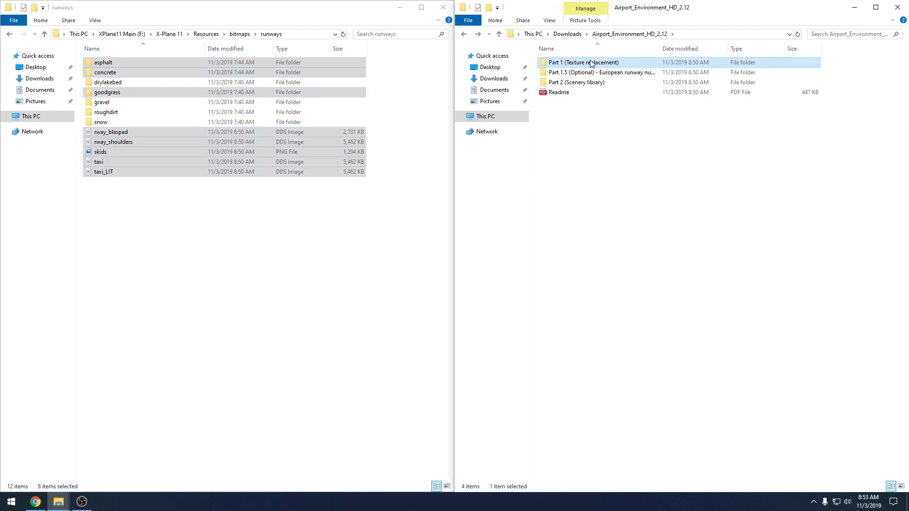
key("Delete")
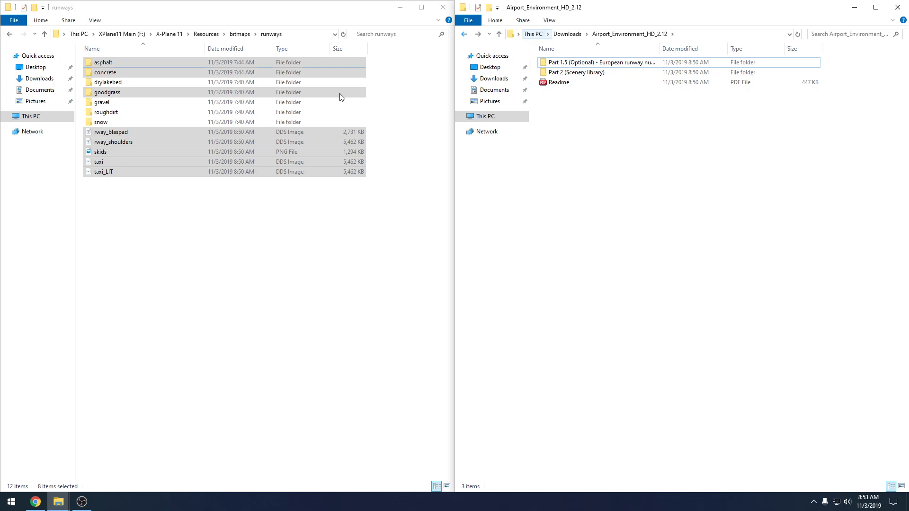
left_click(114, 182)
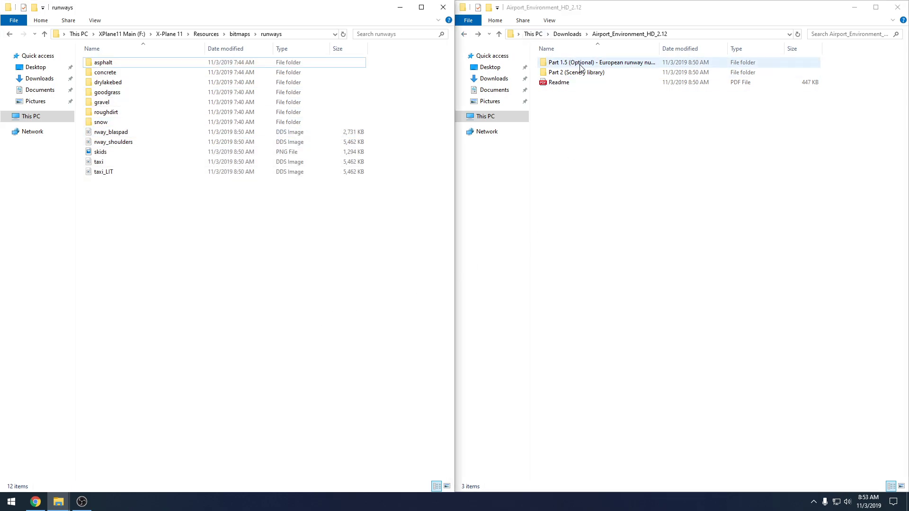
- Examine the asphalt runway number textures in the "Part 1.5 (Optional) - European runway numbers" folder
left_click_drag(659, 46, 696, 46)
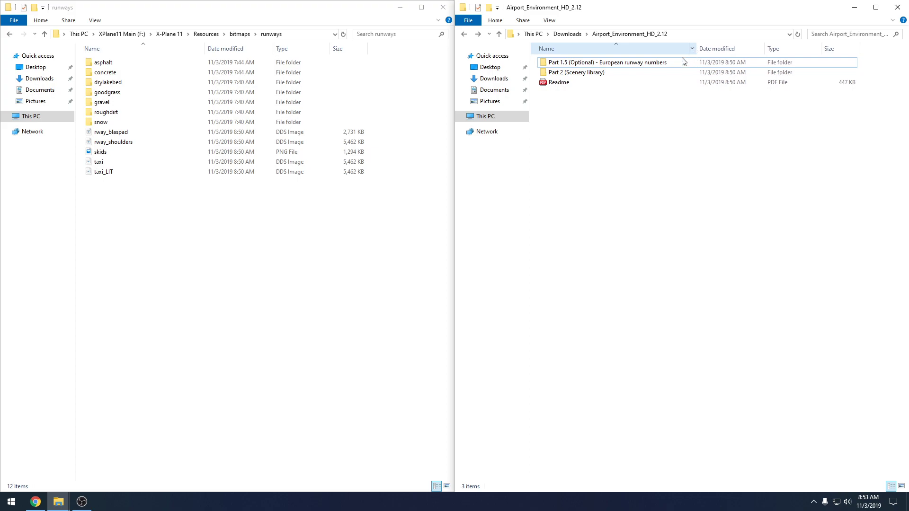
left_click(630, 65)
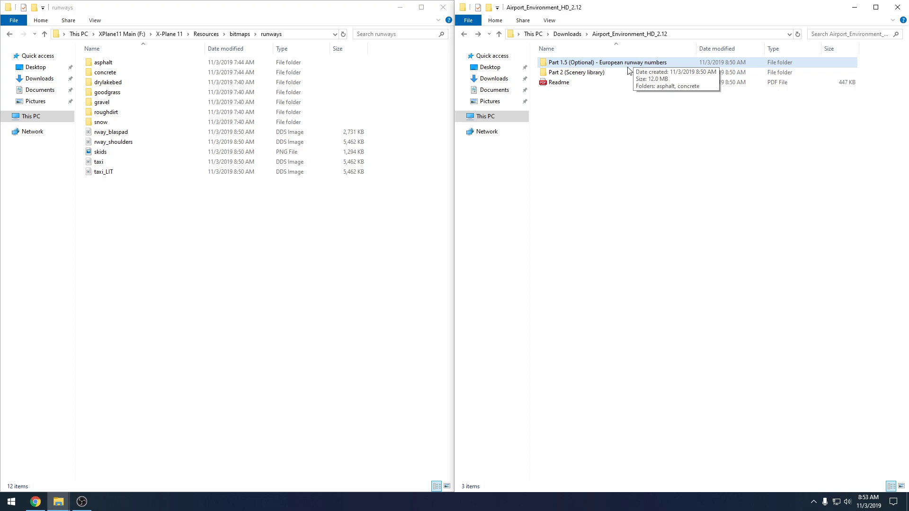
double_click(638, 65)
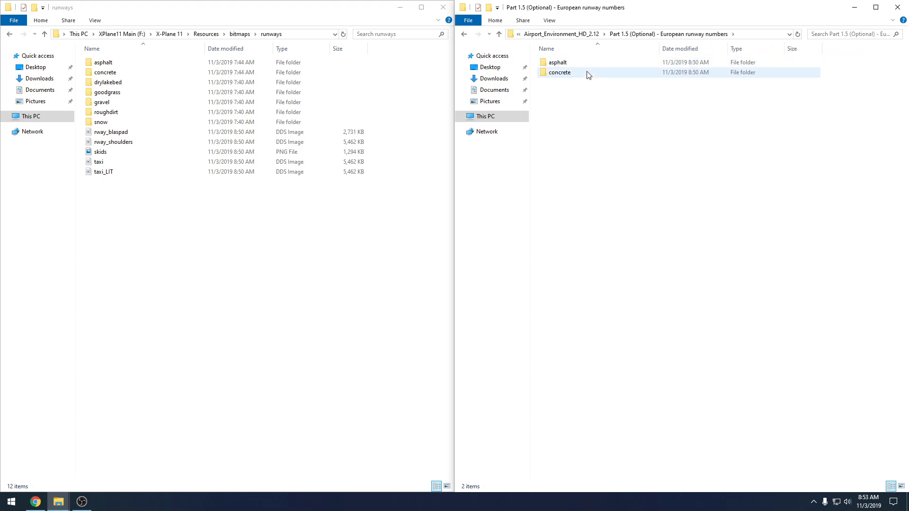
double_click(593, 63)
double_click(595, 65)
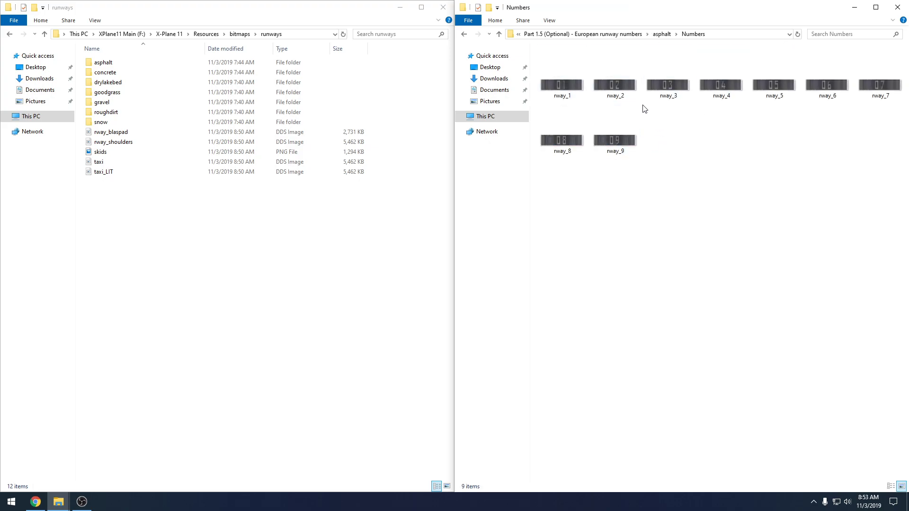
left_click(464, 34)
left_click(465, 34)
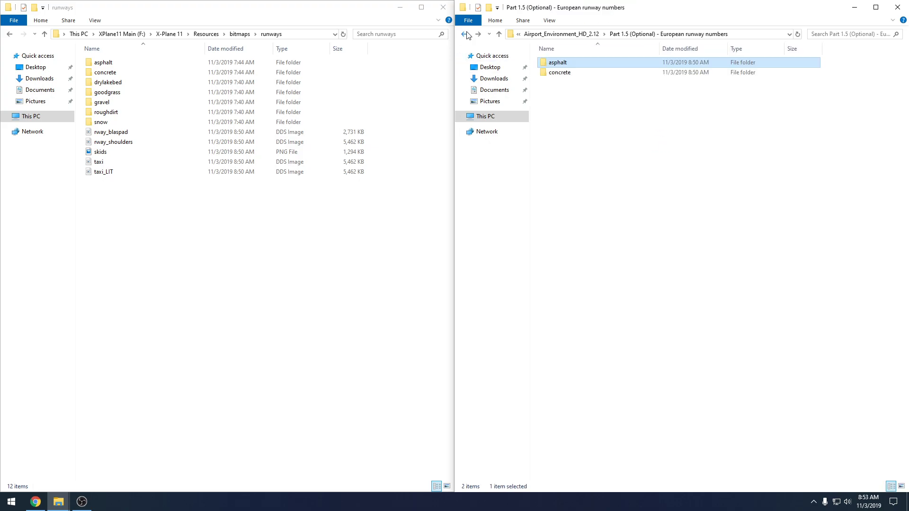
- Open the asphalt/Numbers folders of both X-Plane 11's runways and Part 1.5 to compare their runway number textures
double_click(132, 68)
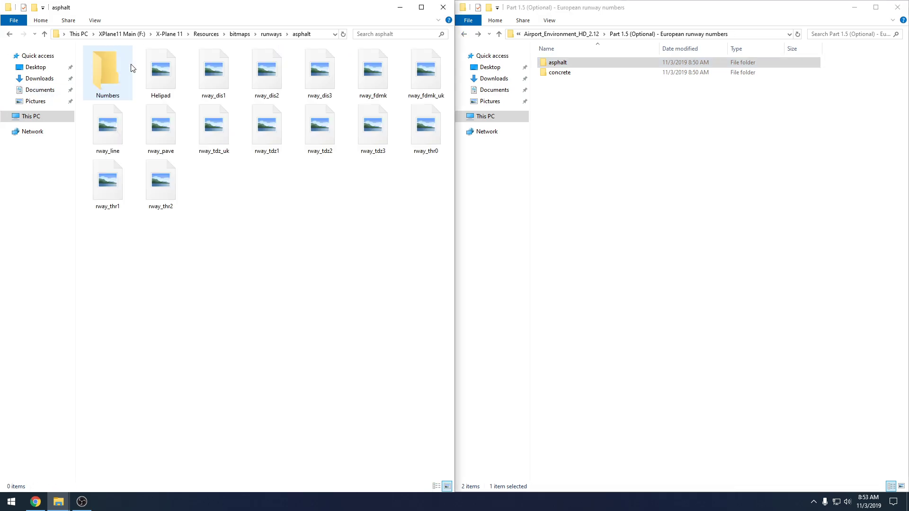
double_click(108, 72)
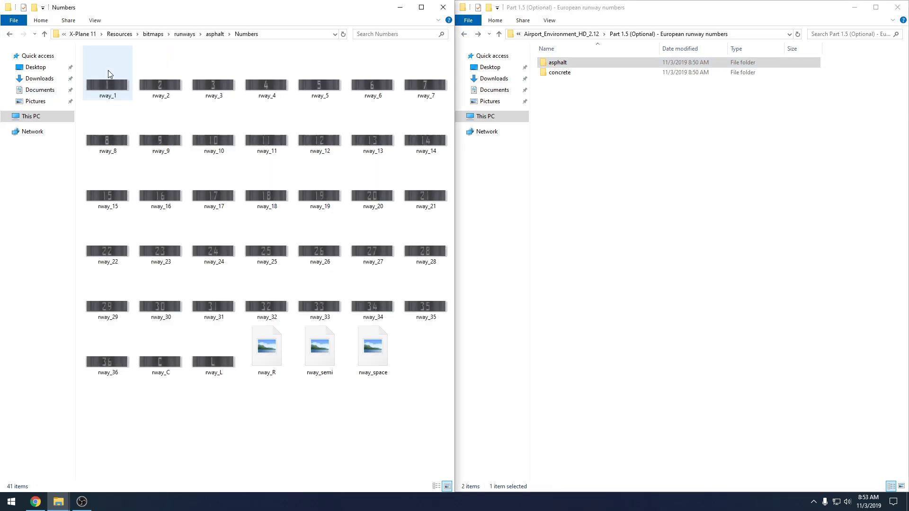
left_click(608, 276)
double_click(557, 64)
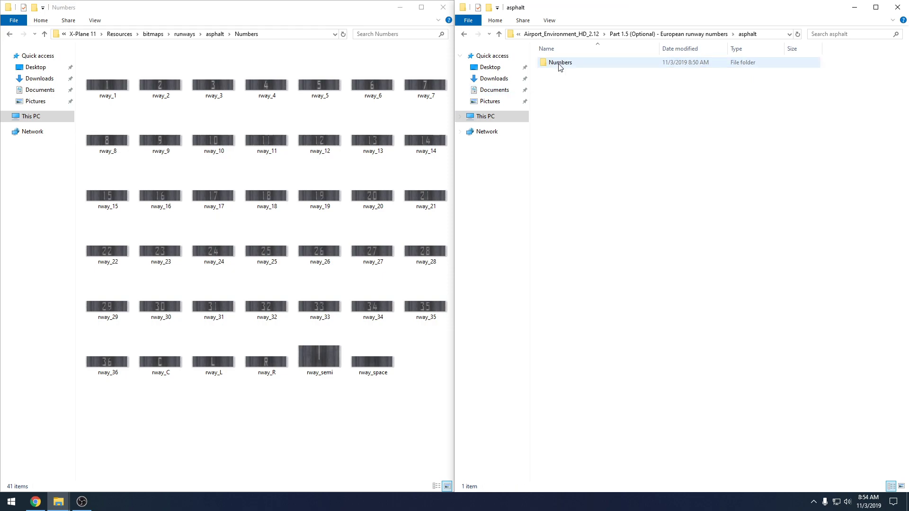
double_click(564, 65)
left_click(675, 208)
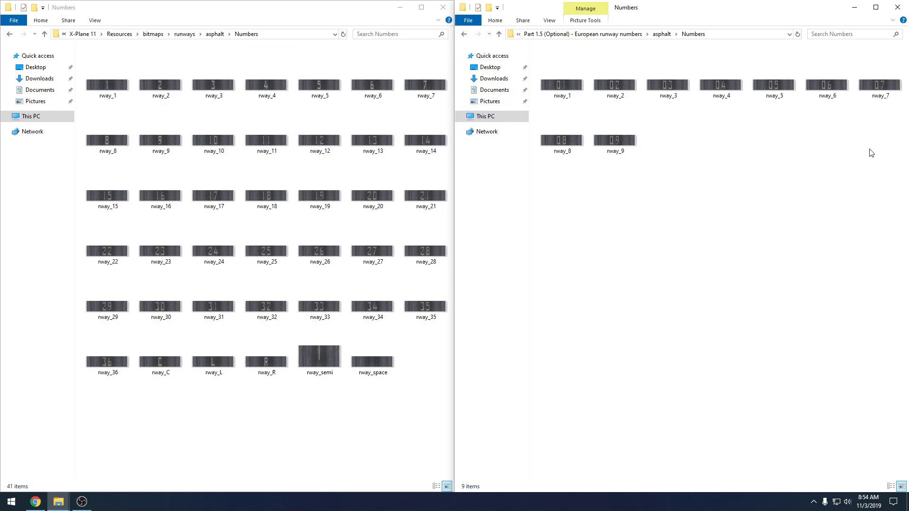
- Delete the "Part 1.5 (Optional) - European runway numbers" folder and the Readme PDF from the extracted package
left_click(463, 35)
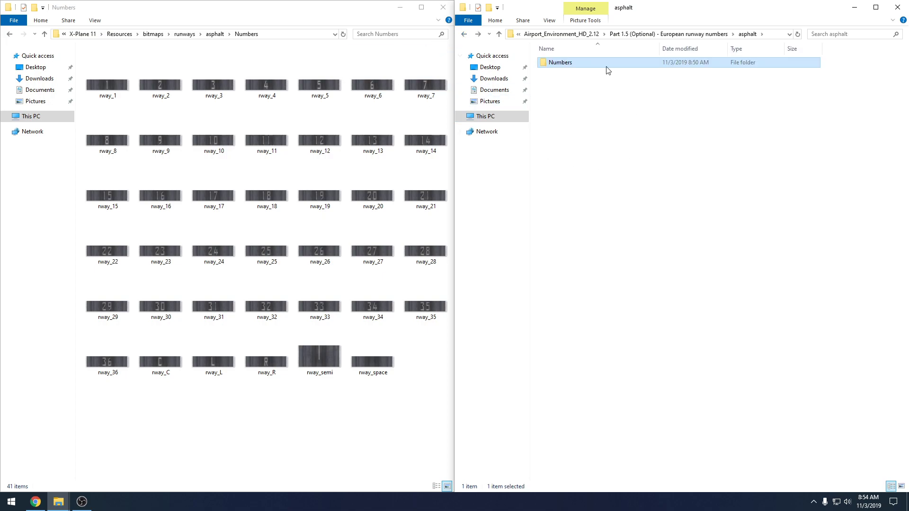
left_click(464, 35)
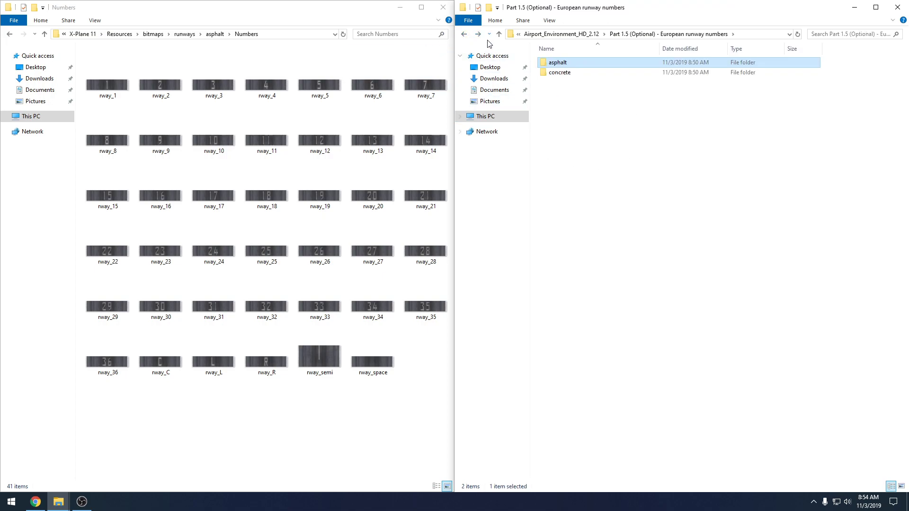
left_click(464, 36)
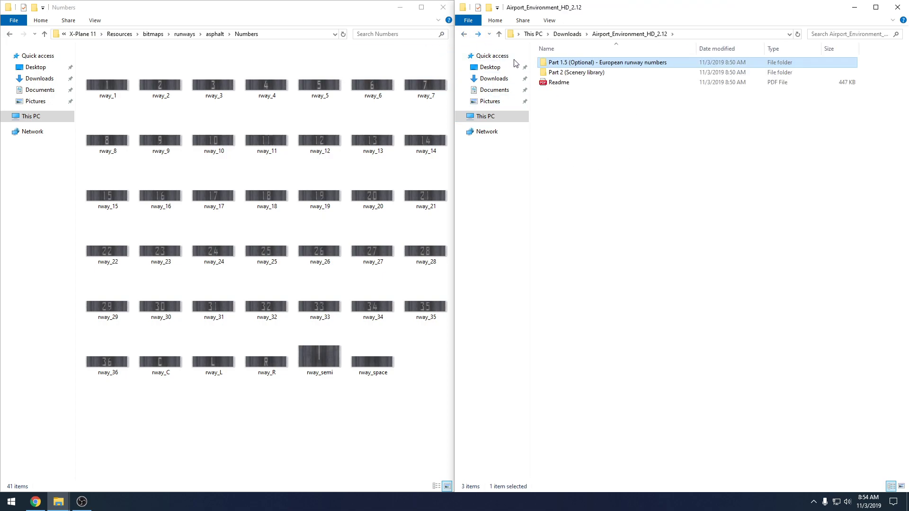
left_click(666, 62)
left_click(667, 54)
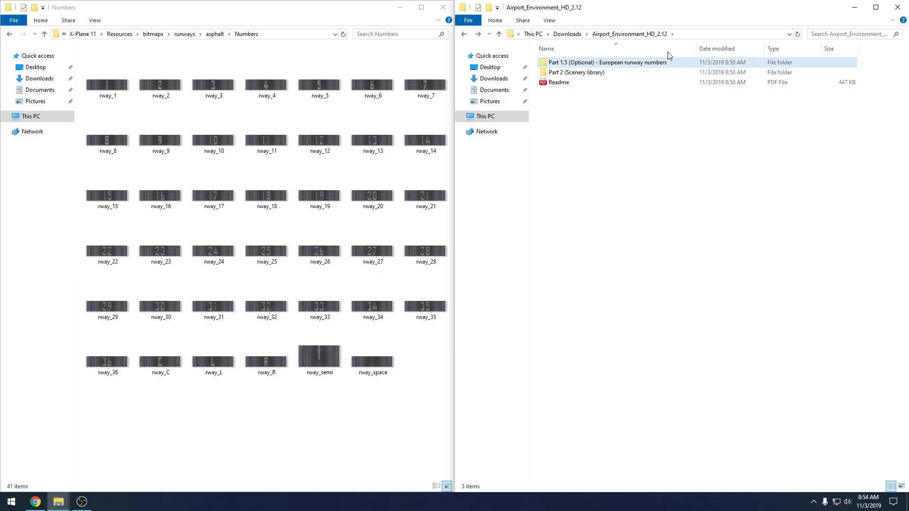
left_click(668, 64)
key("Delete")
left_click(623, 74)
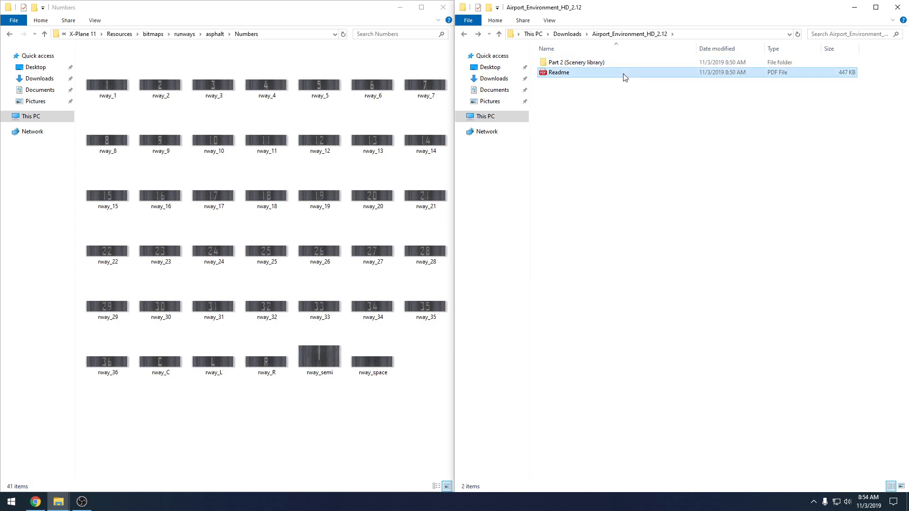
key("Delete")
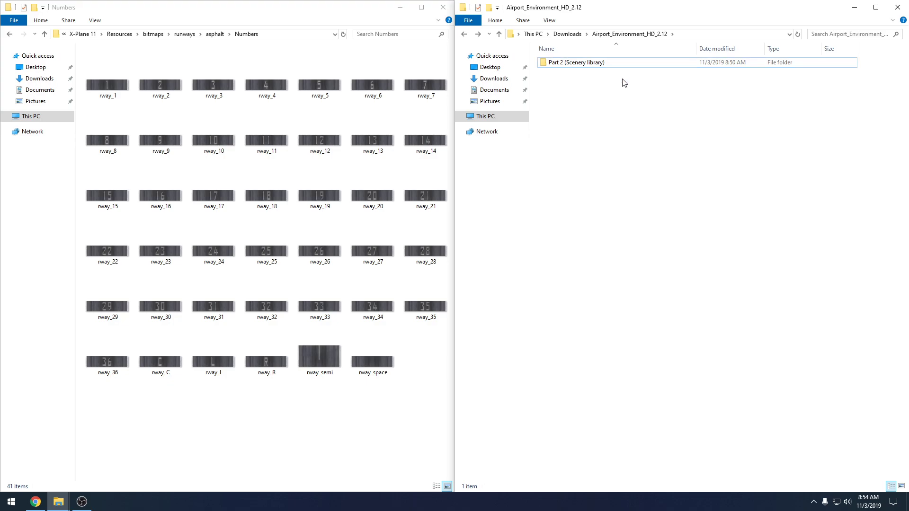
- Return from the asphalt Numbers folder to the main X-Plane 11 folder and select the Custom Scenery folder
left_click(9, 35)
left_click(9, 35)
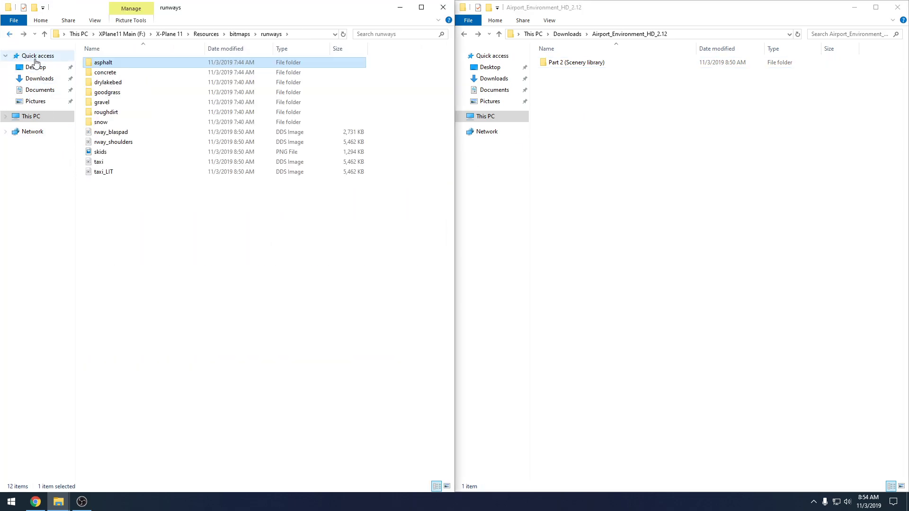
left_click(10, 34)
left_click(10, 35)
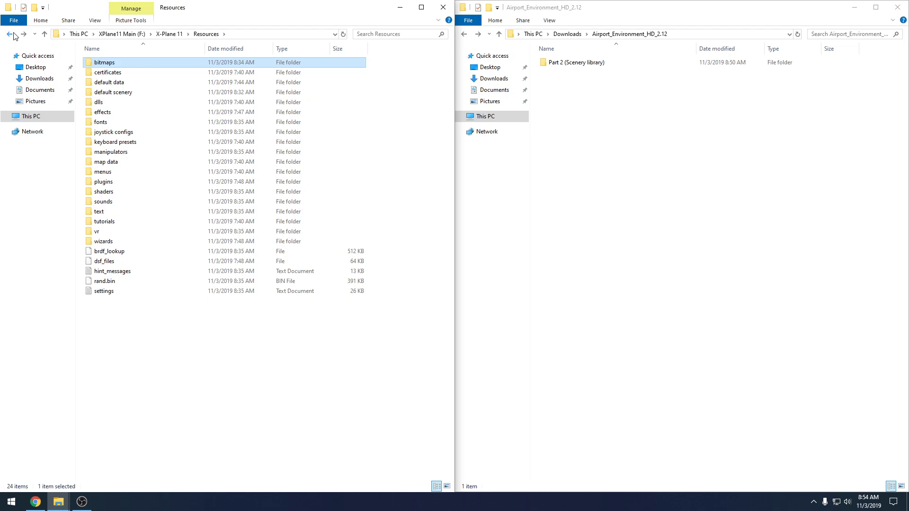
left_click(8, 34)
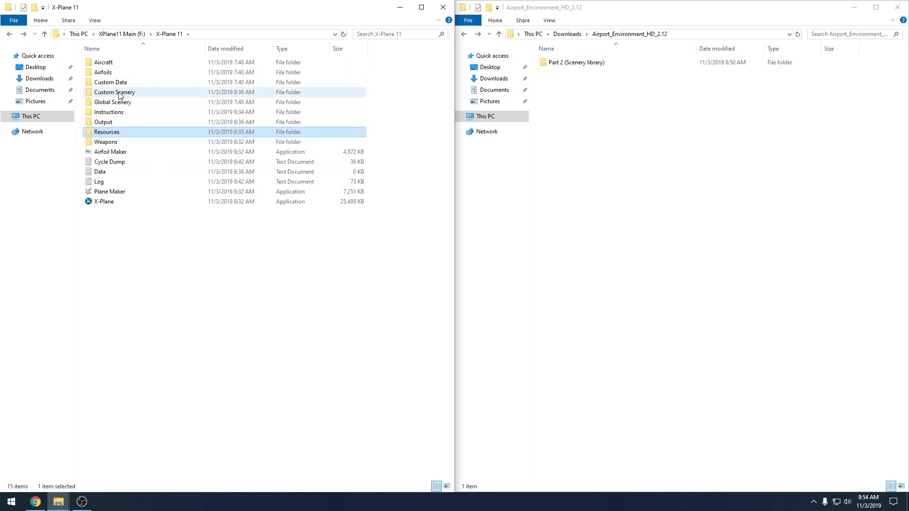
left_click(173, 94)
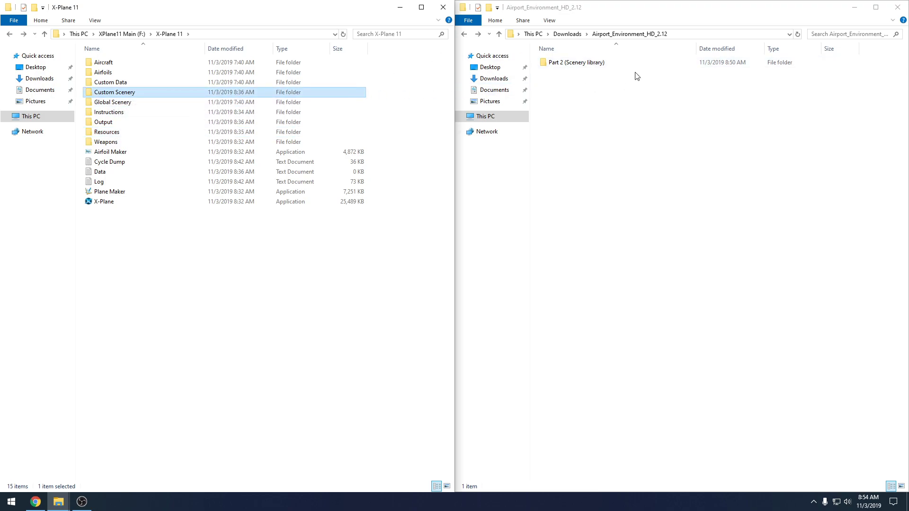
- Open X-Plane 11's Custom Scenery folder and check the contents of Airport Environment HD inside "Part 2 (Scenery library)"
double_click(199, 93)
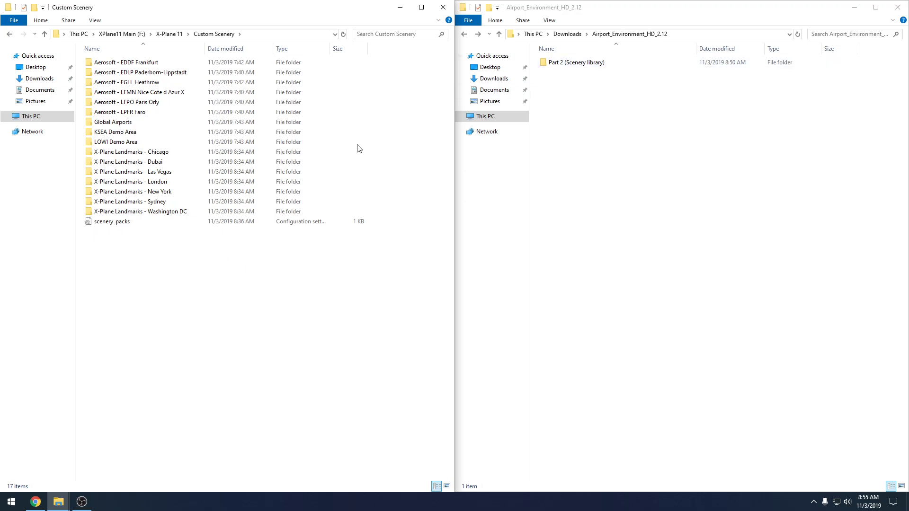
double_click(614, 64)
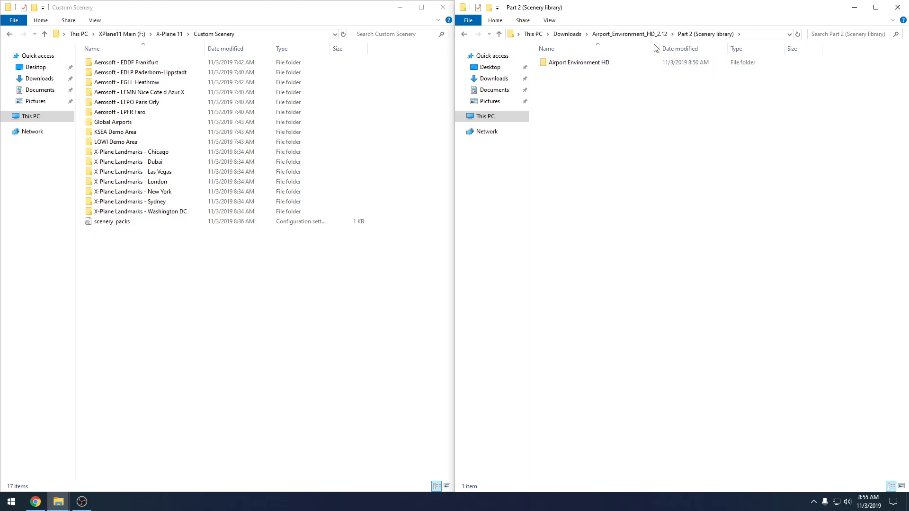
left_click(608, 66)
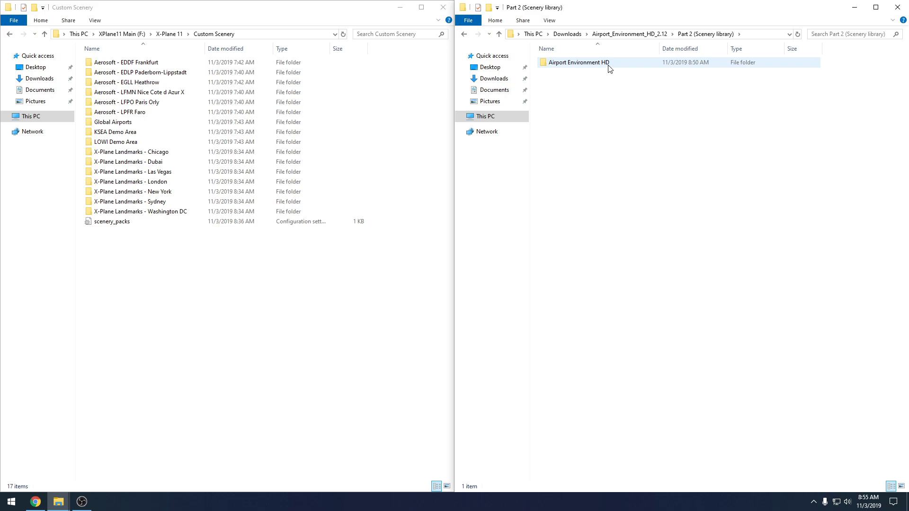
double_click(608, 65)
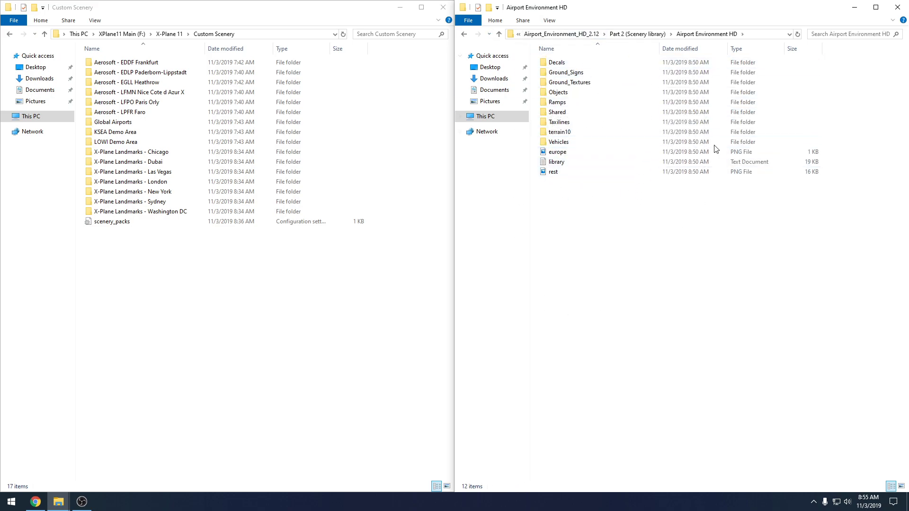
left_click(464, 34)
- Copy the Airport Environment HD folder from "Part 2 (Scenery library)" into Custom Scenery and return to the Airport_Environment_HD_2.12 folder
left_click(624, 60)
left_click(662, 150)
left_click(626, 63)
left_click_drag(628, 65, 222, 356)
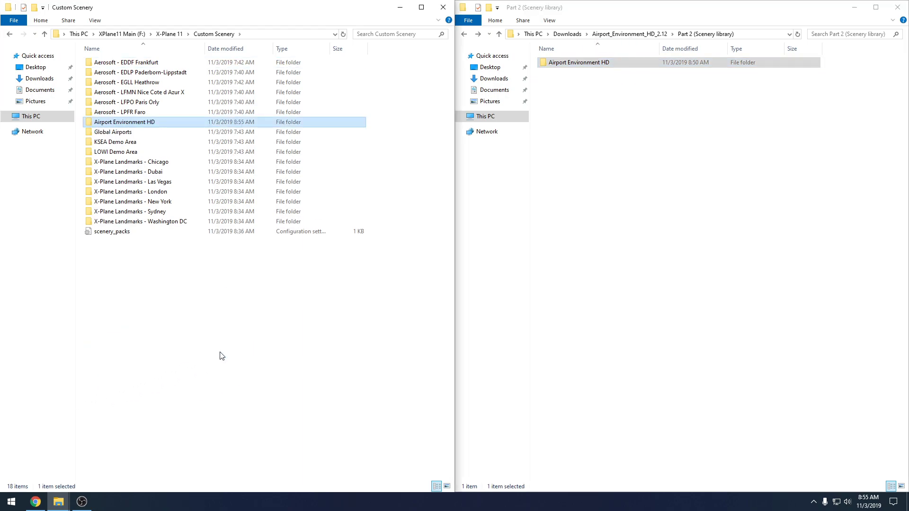
left_click(670, 203)
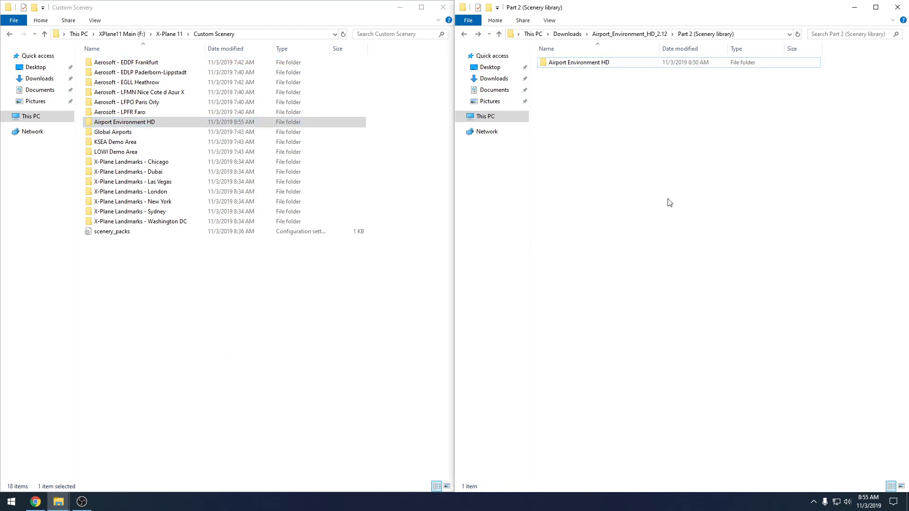
left_click(464, 34)
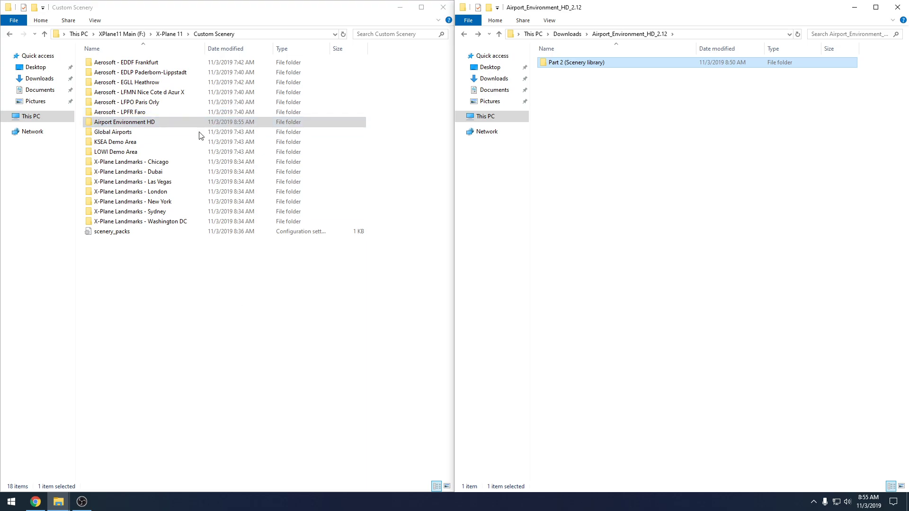
- Check the contents of the copied Airport Environment HD folder, then return to Custom Scenery, leaving its name as it is
double_click(187, 120)
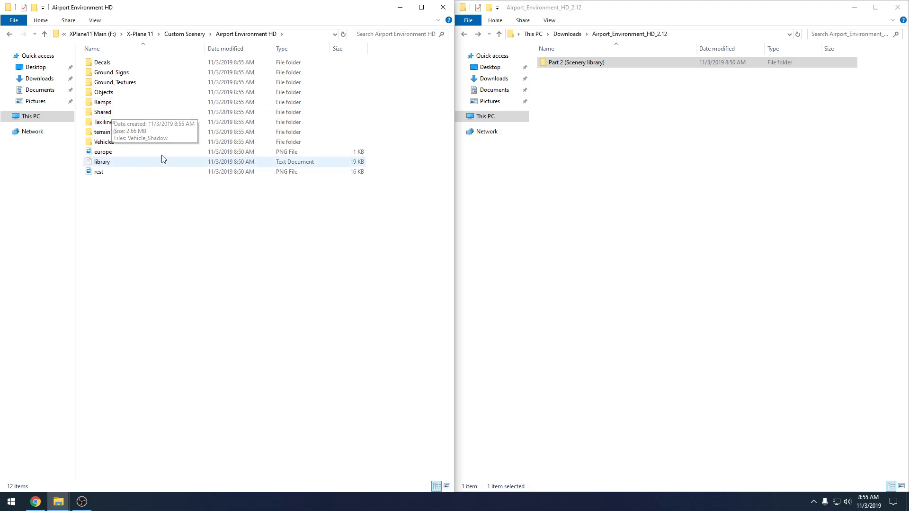
left_click(8, 35)
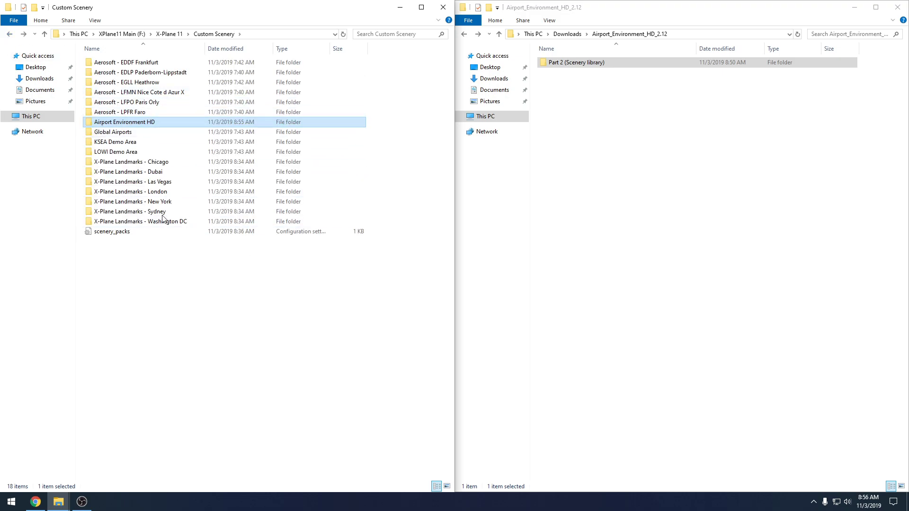
left_click(166, 121)
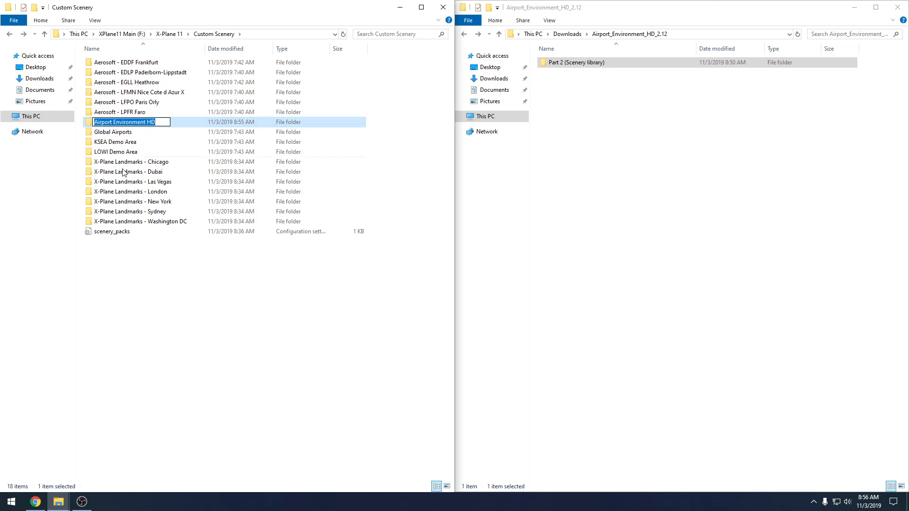
left_click(198, 317)
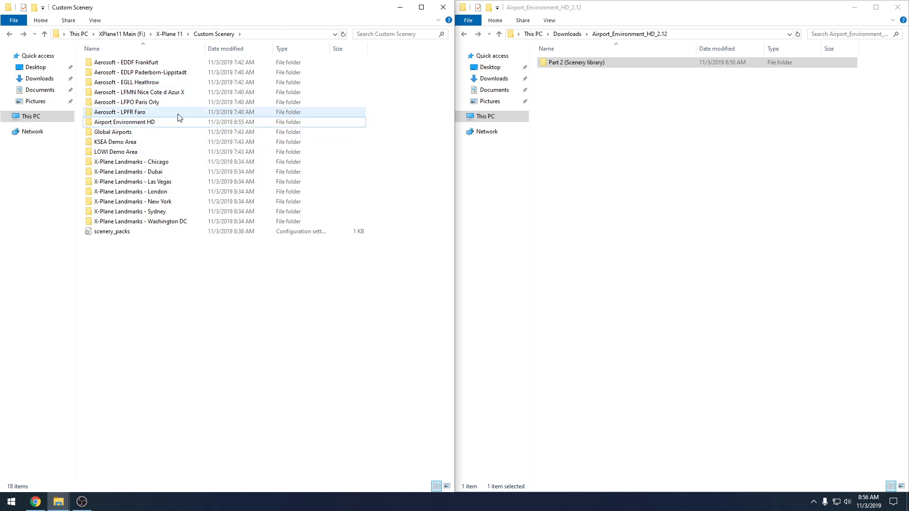
- Minimize both File Explorer windows and launch the X-Plane 11 simulator
left_click(854, 7)
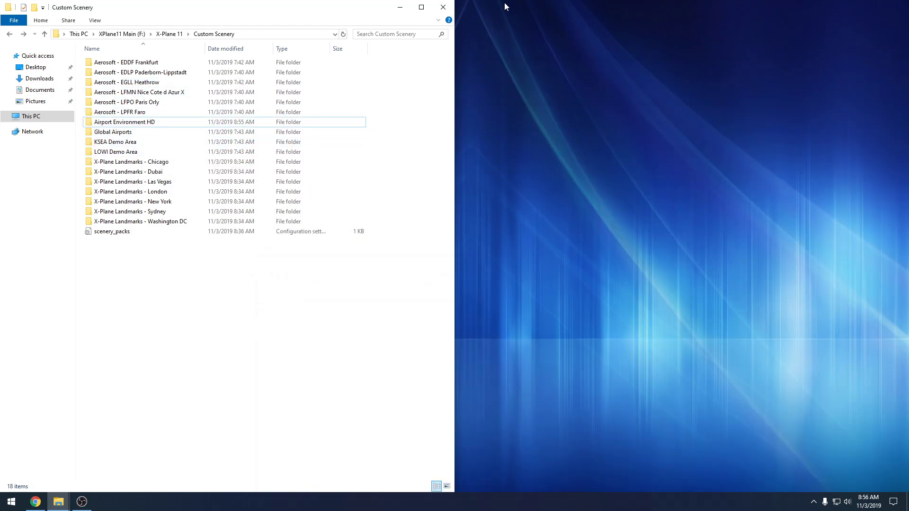
left_click(400, 7)
double_click(143, 21)
double_click(262, 243)
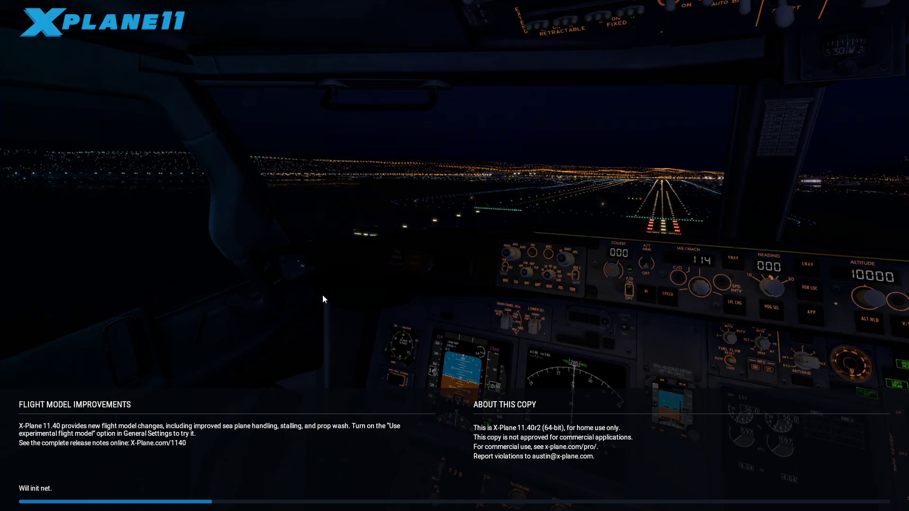
- Load a flight with the Cessna 172 on the runway and switch to an external view of the aircraft
left_click(125, 194)
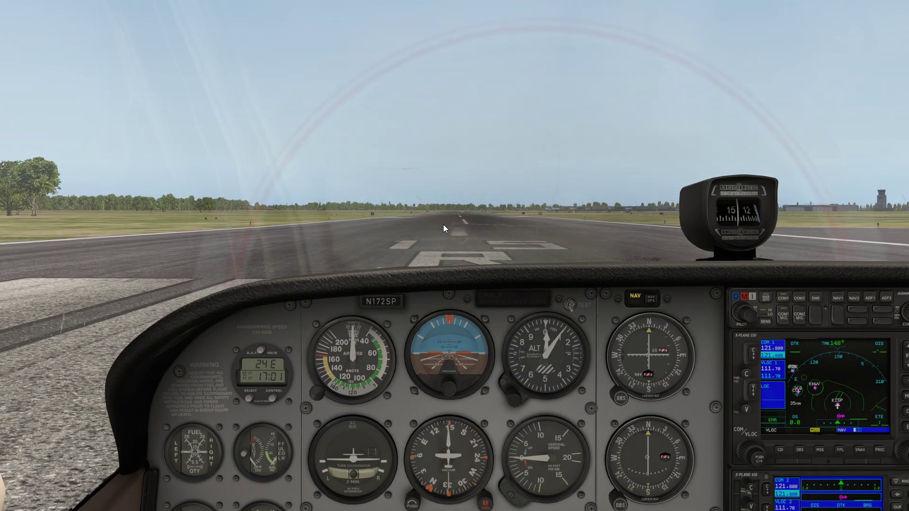
key("shift+8")
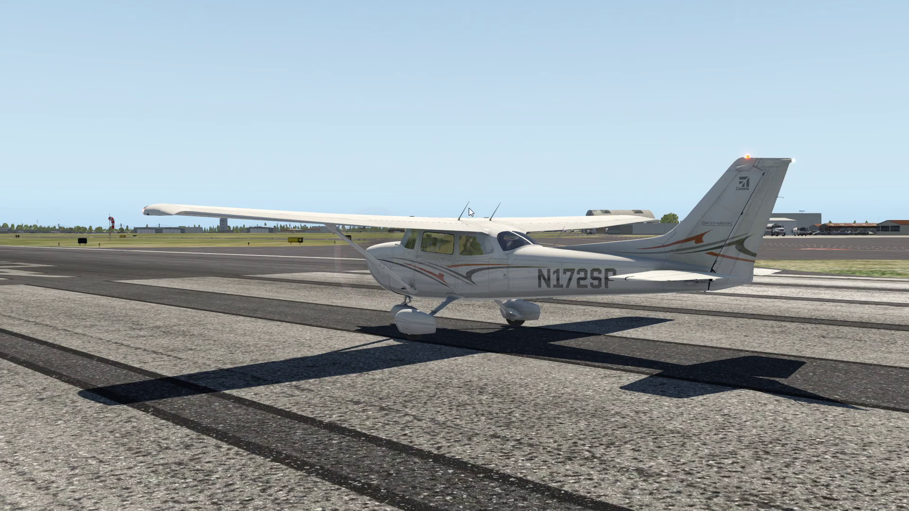